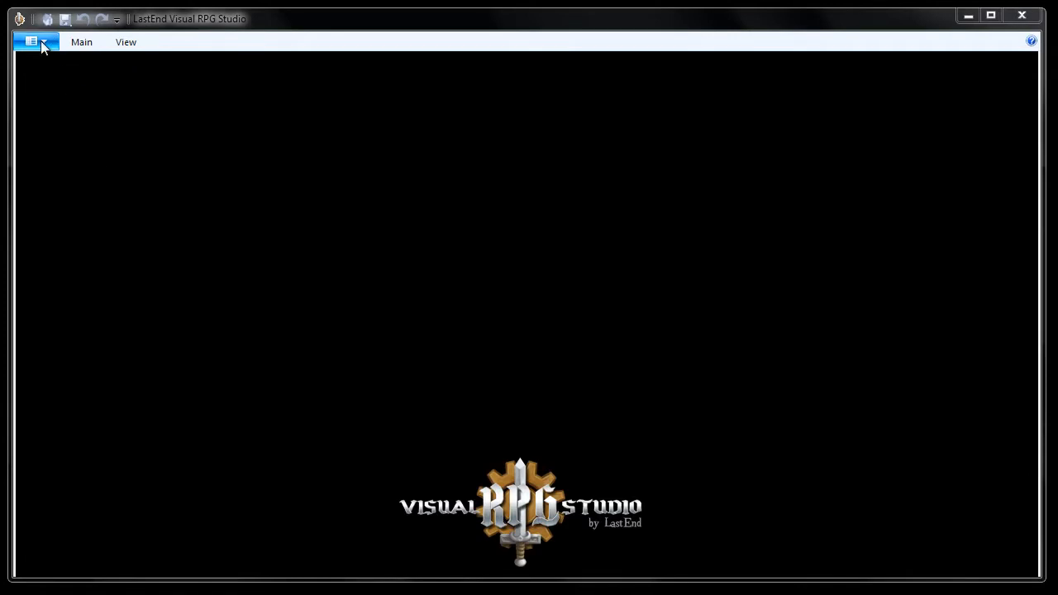
# - Create a new project named Room from the 3D Front Settings template
pyautogui.click(43, 39)
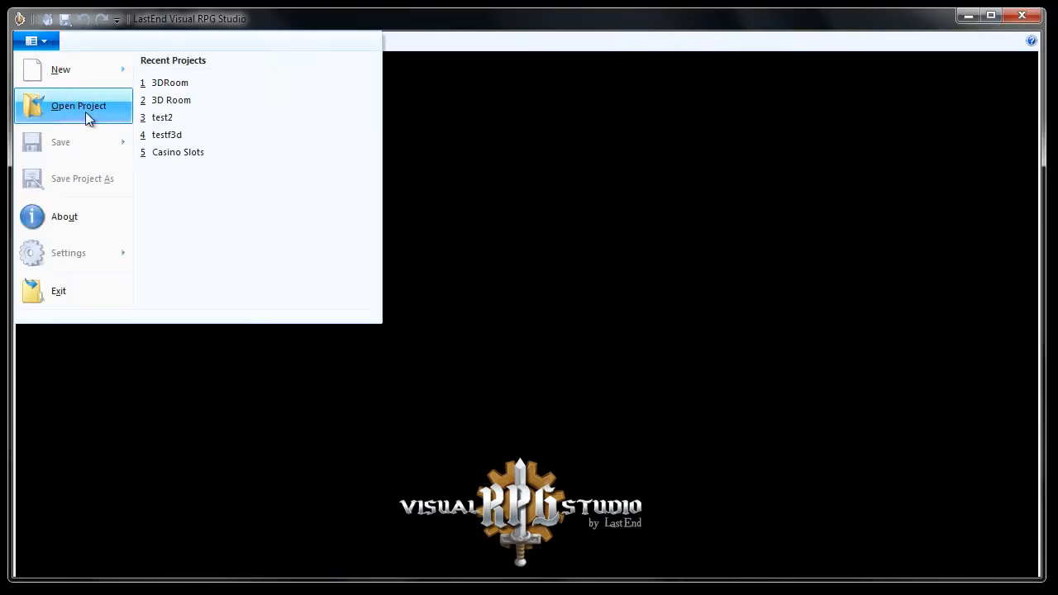
pyautogui.moveTo(62, 69)
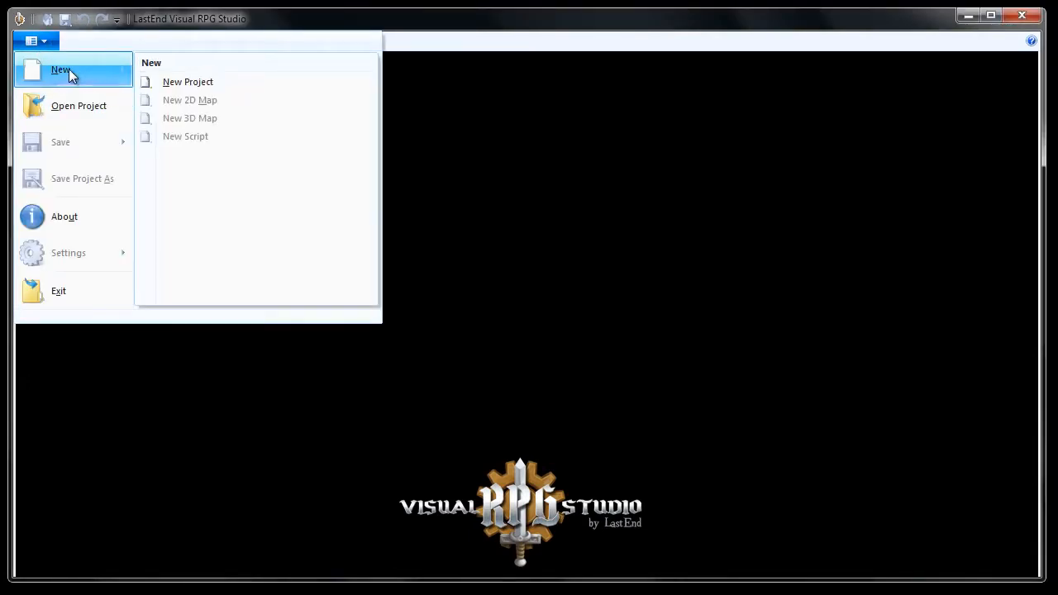
pyautogui.click(213, 83)
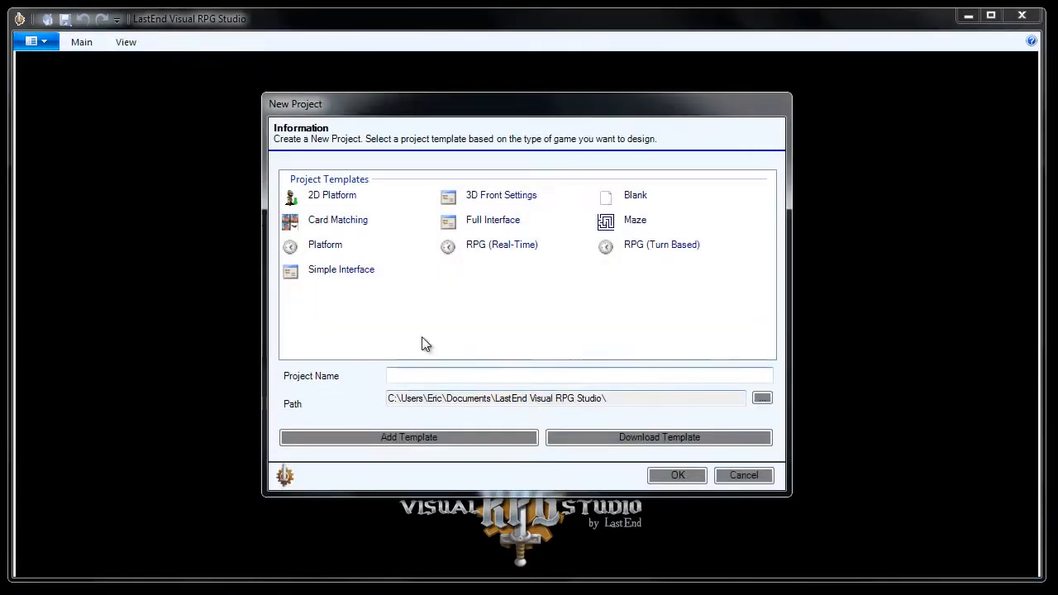
pyautogui.click(493, 199)
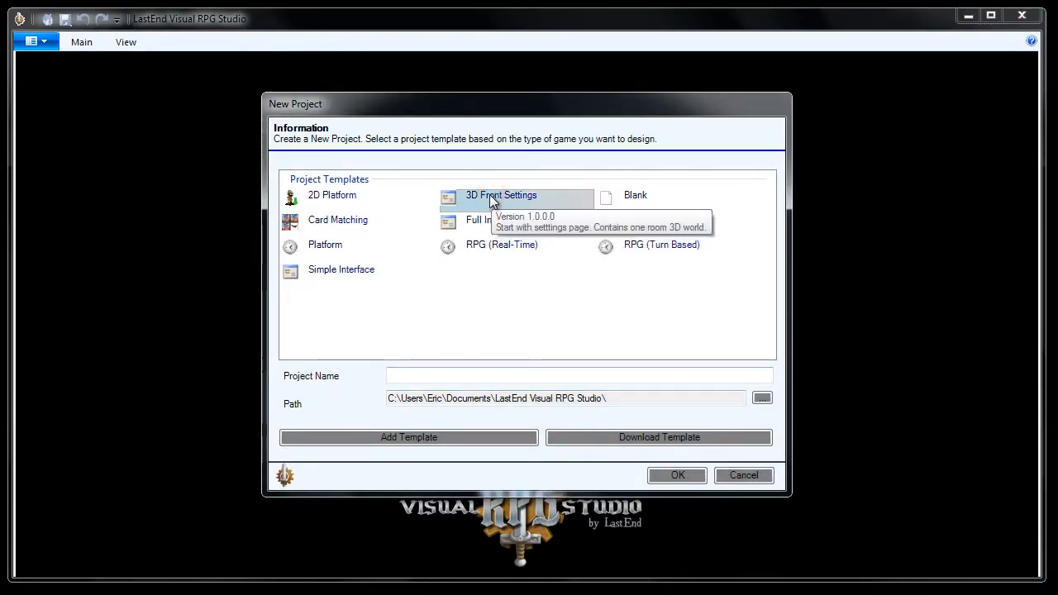
pyautogui.click(415, 373)
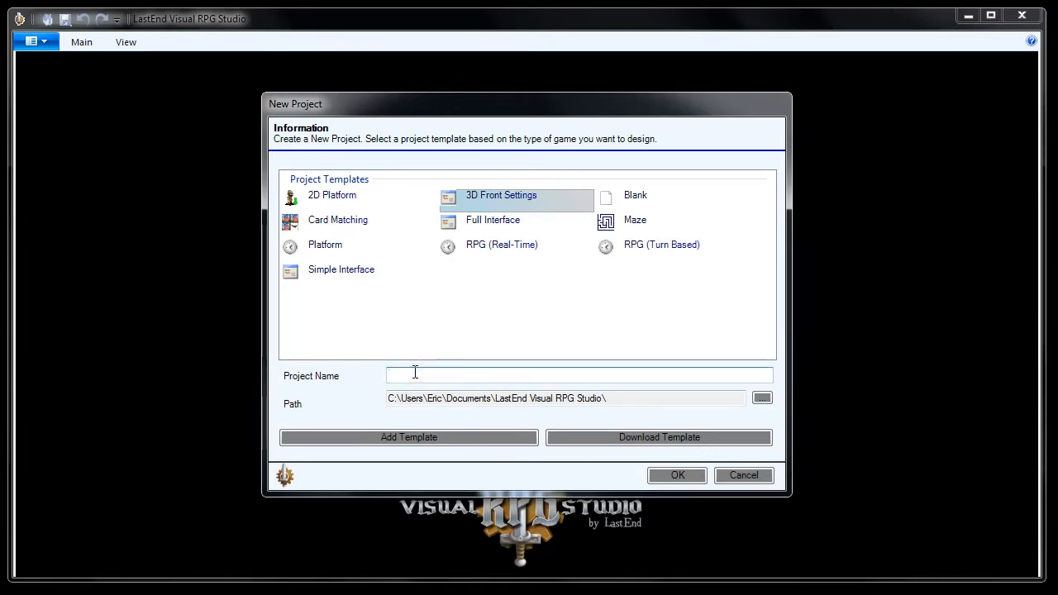
pyautogui.write('Room')
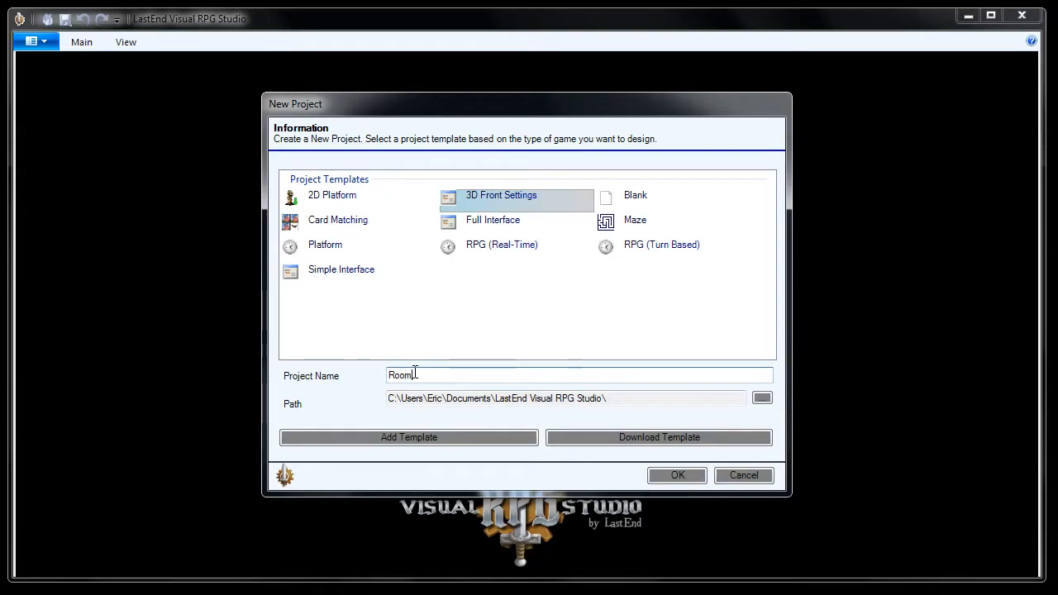
pyautogui.click(678, 476)
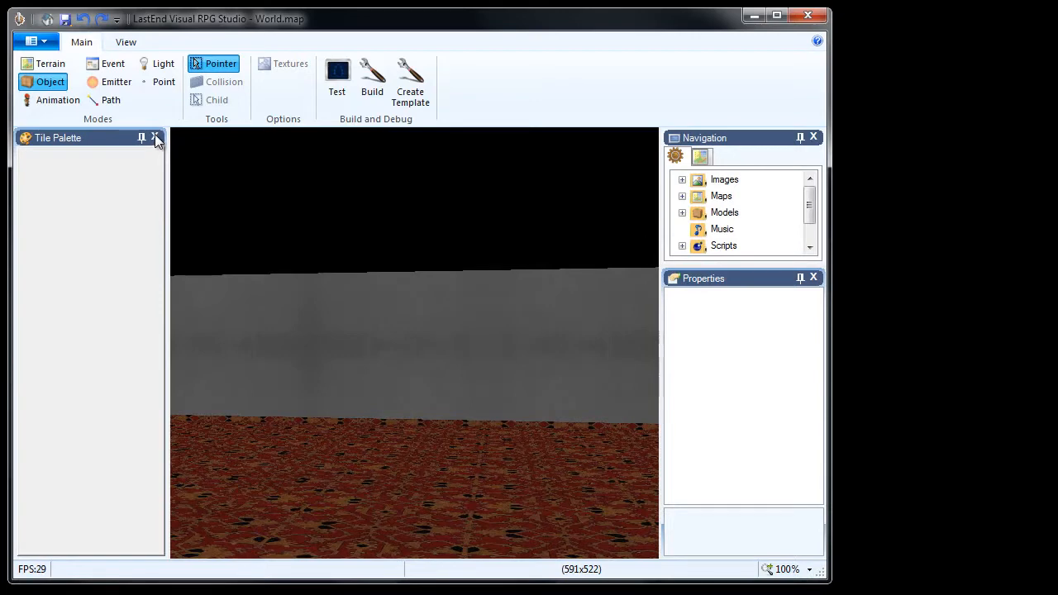
# - Close the Tile Palette and widen the application window to enlarge the 3D map view
pyautogui.click(155, 137)
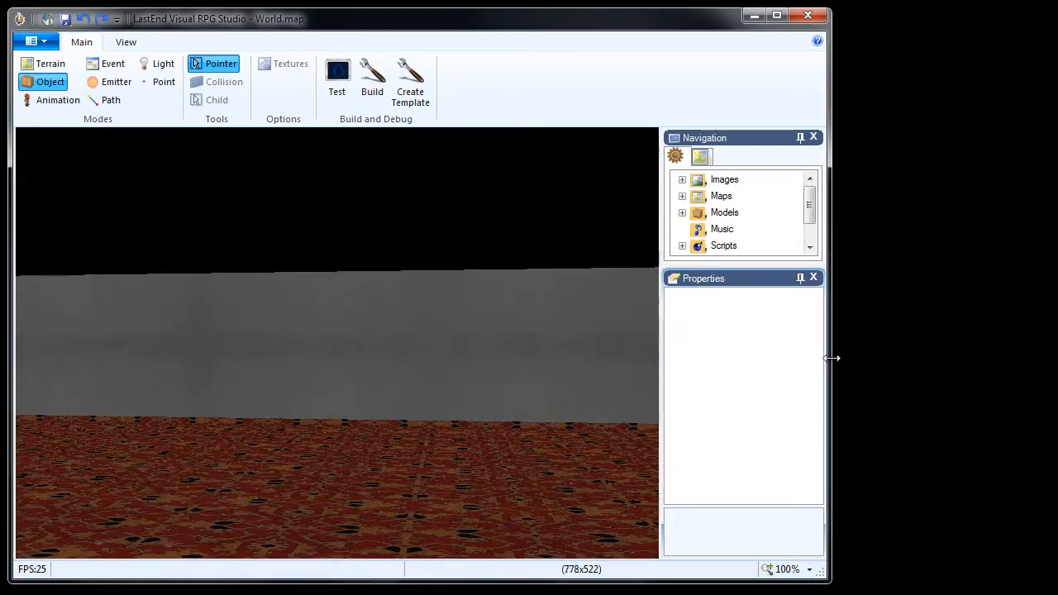
pyautogui.moveTo(831, 358); pyautogui.dragTo(1050, 345)
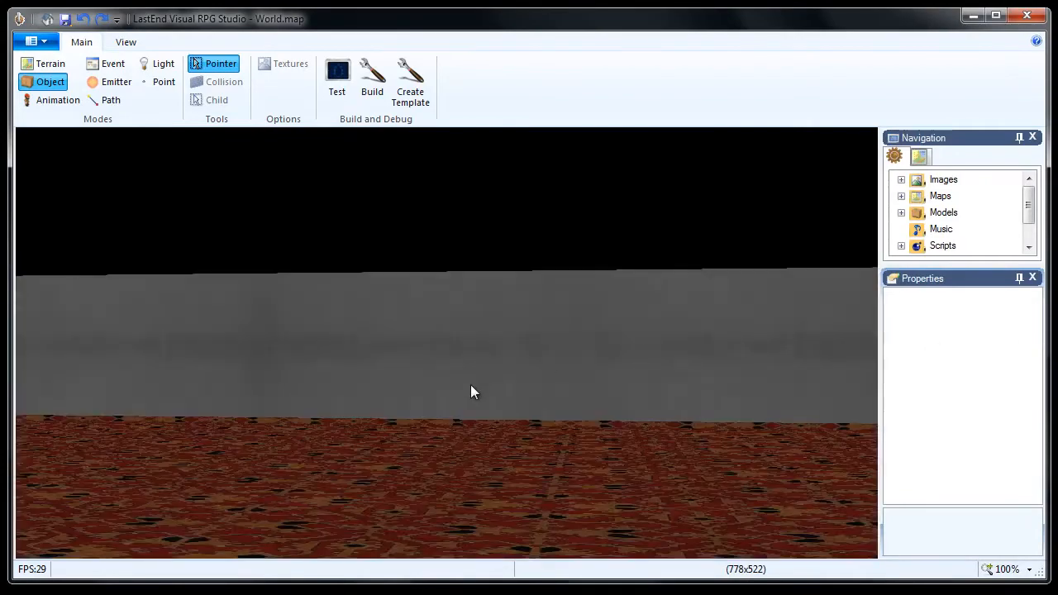
# - Look around the 3D room to examine its walls and carpeted floor from several viewpoints
pyautogui.moveTo(471, 379); pyautogui.dragTo(472, 381, button='right')
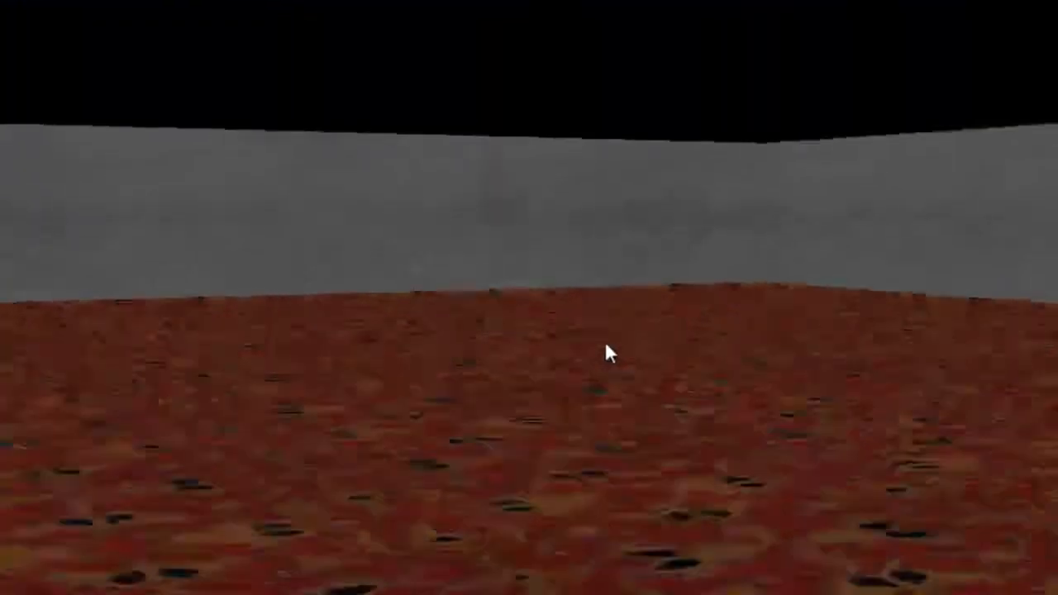
pyautogui.moveTo(605, 347)
pyautogui.mouseDown(button='right')
pyautogui.moveTo(595, 344)
pyautogui.moveTo(621, 349)
pyautogui.mouseUp(button='right')
pyautogui.press('s')
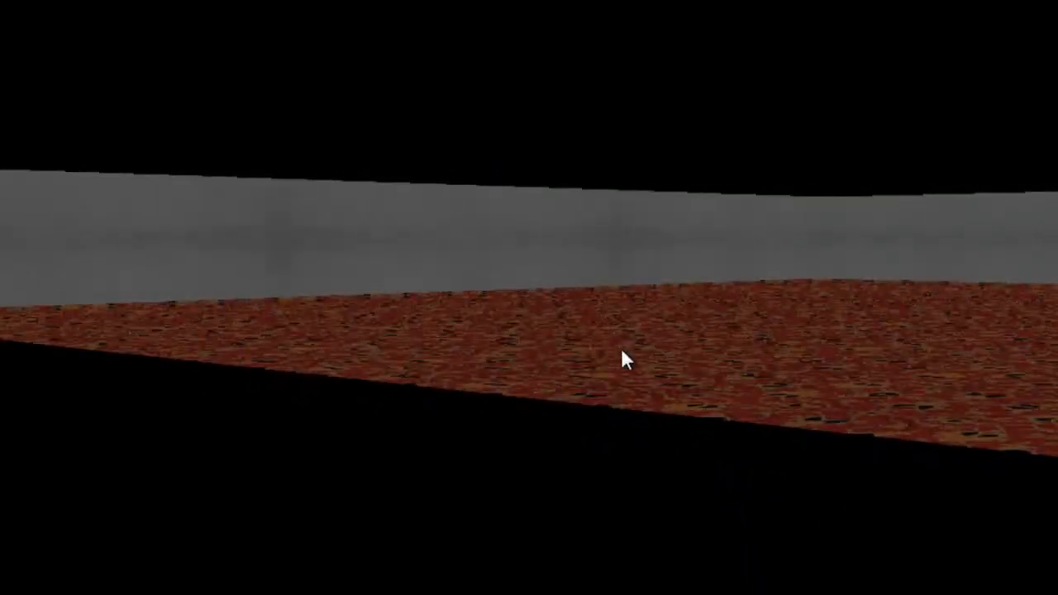
pyautogui.press('d')
pyautogui.press('w')
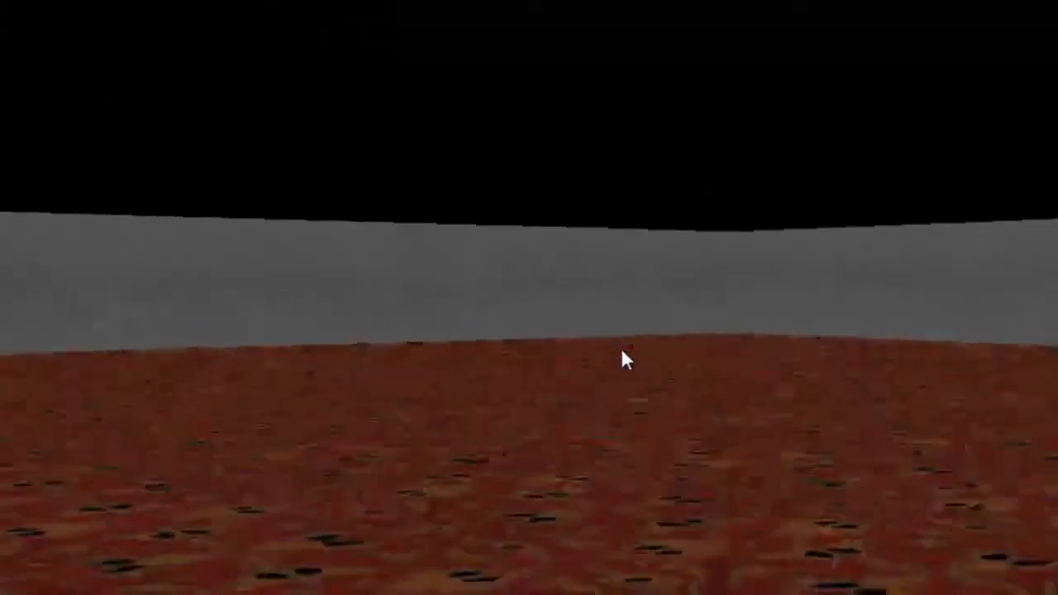
pyautogui.press('a')
pyautogui.press('d')
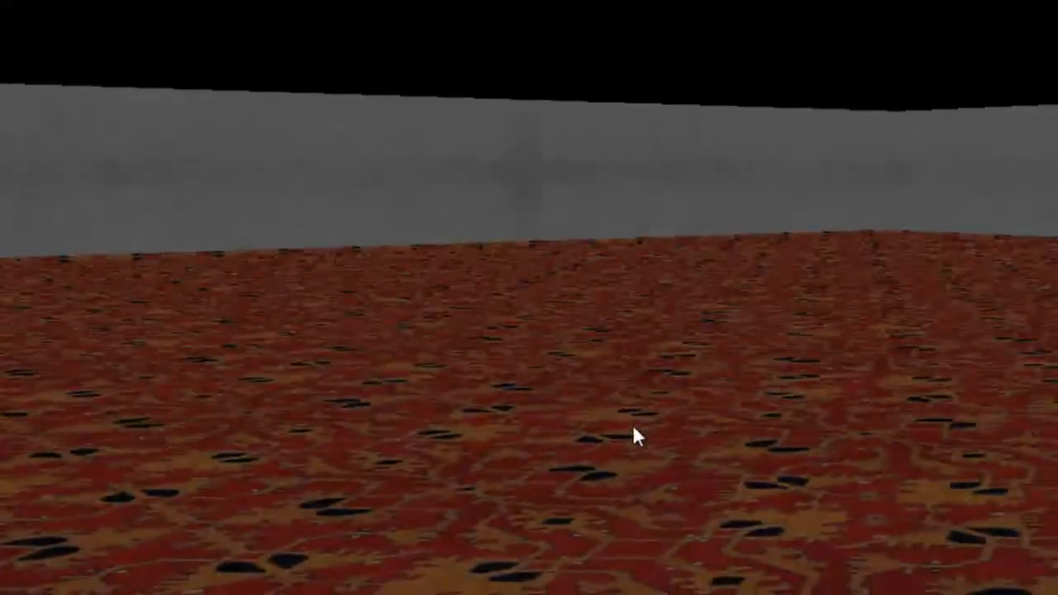
# - Select the room object and add a graphics child to it using the Ceiling2 32x32.X model
pyautogui.click(628, 404)
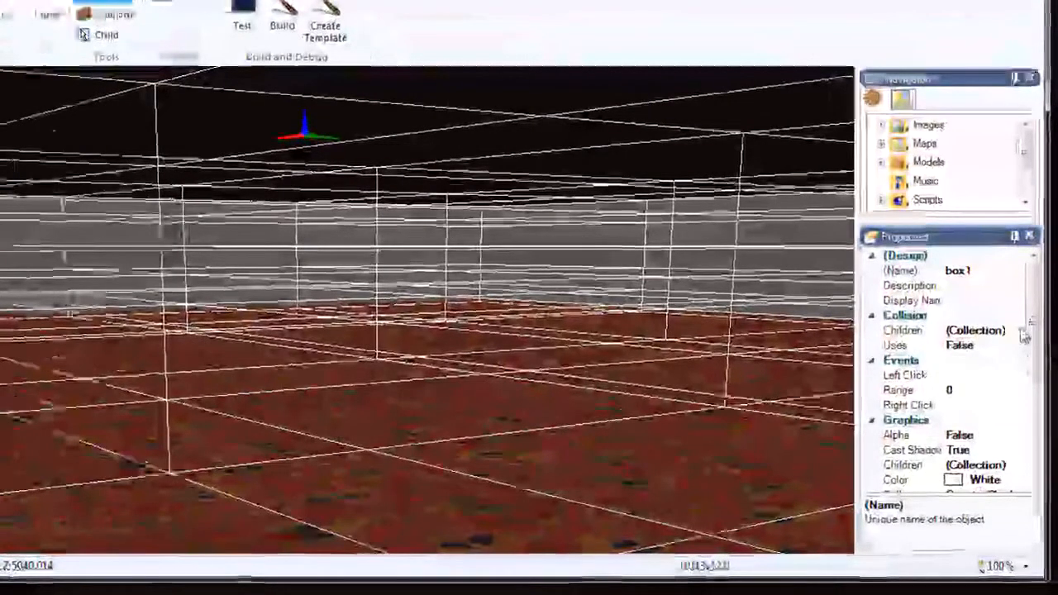
pyautogui.click(1025, 334)
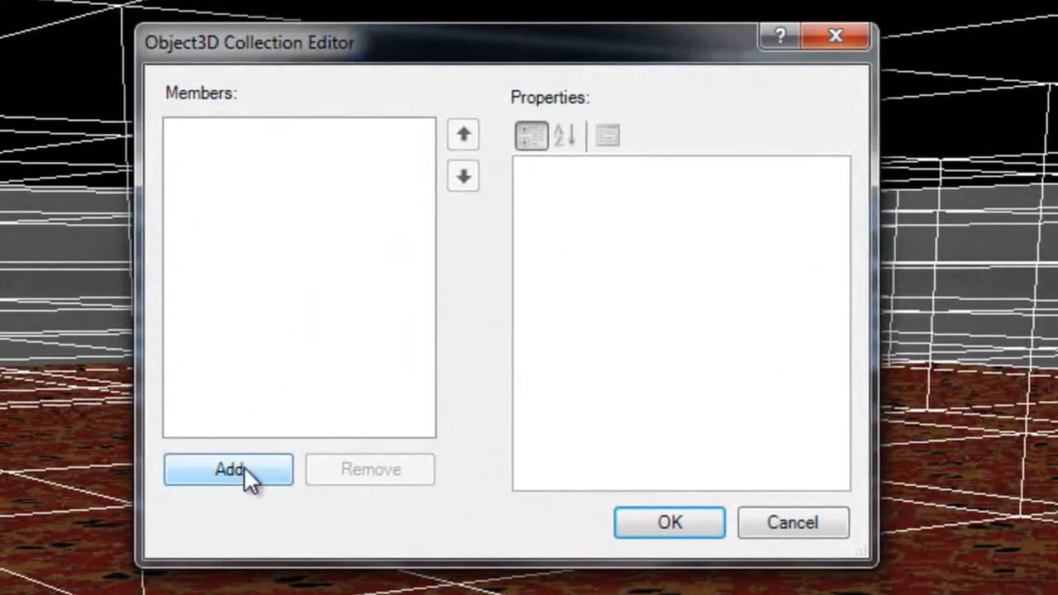
pyautogui.click(230, 469)
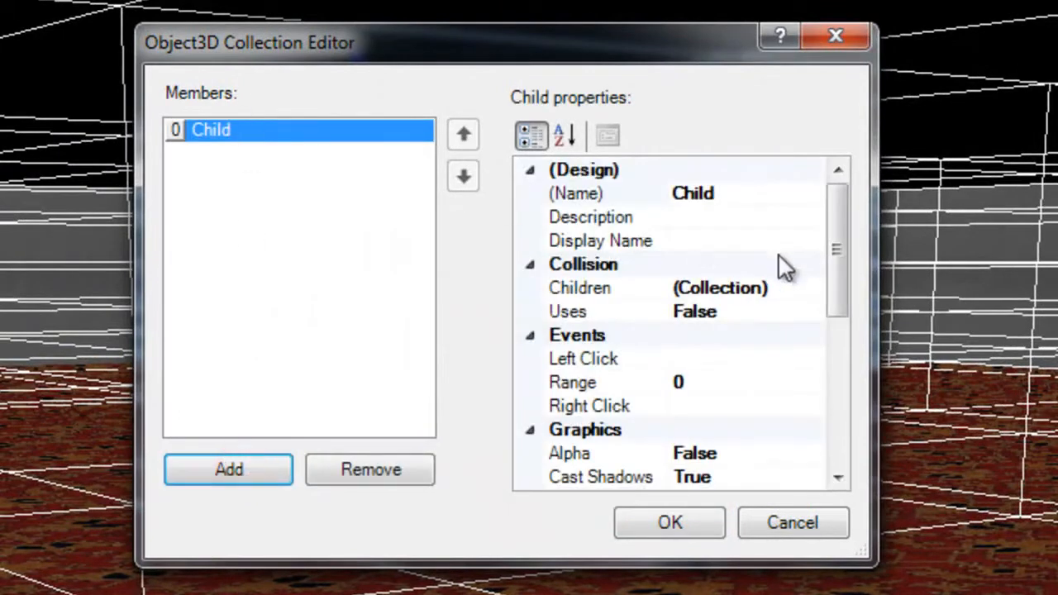
pyautogui.moveTo(833, 268); pyautogui.dragTo(834, 291)
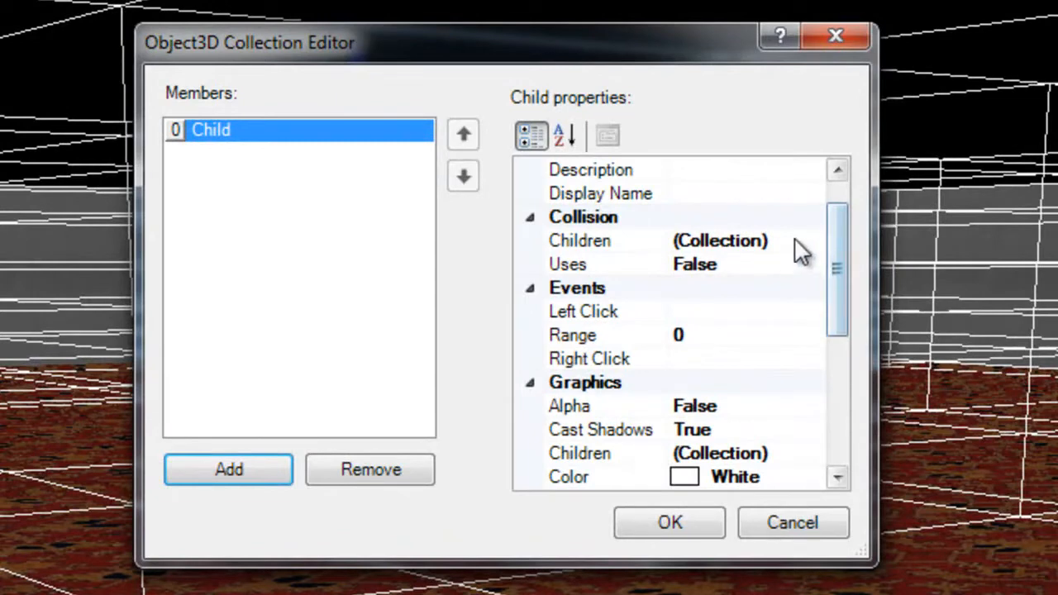
pyautogui.moveTo(838, 281); pyautogui.dragTo(835, 356)
pyautogui.click(798, 332)
pyautogui.click(810, 336)
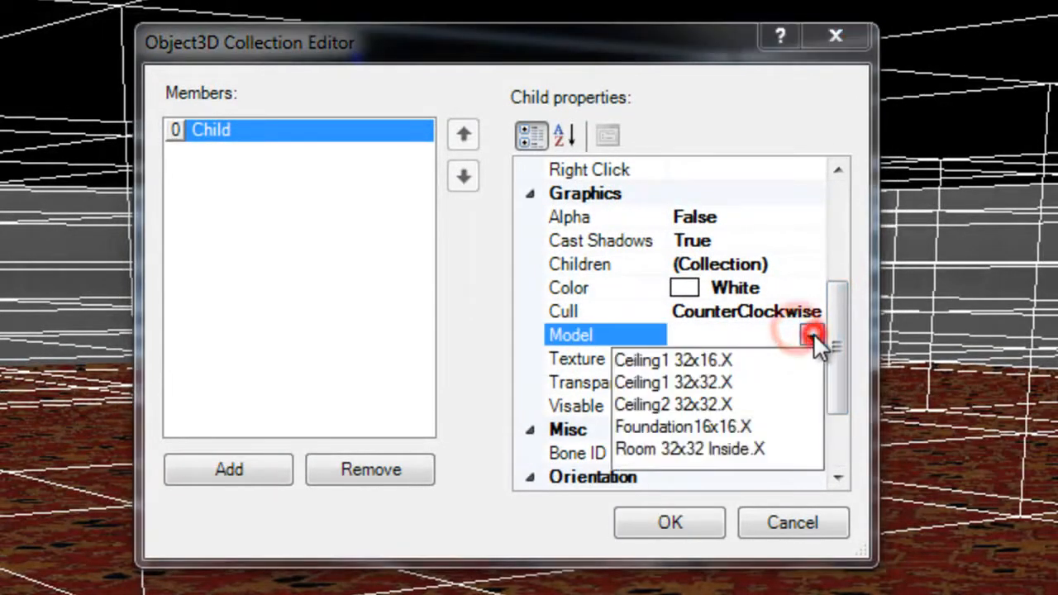
pyautogui.click(673, 404)
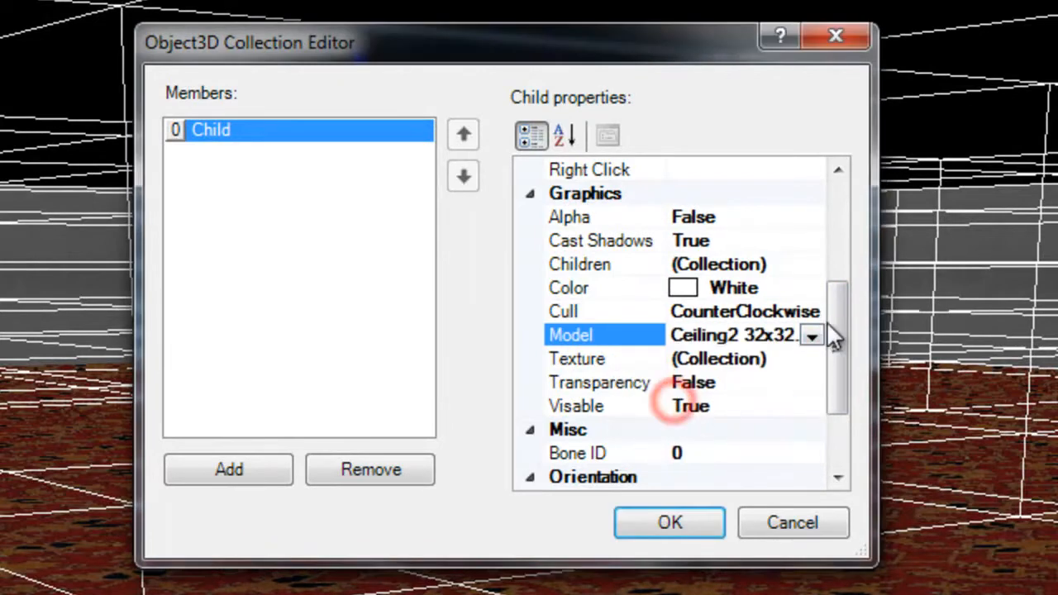
# - Add two TextureMesh entries to the child's texture collection and assign Tile2.png to the first one
pyautogui.click(779, 354)
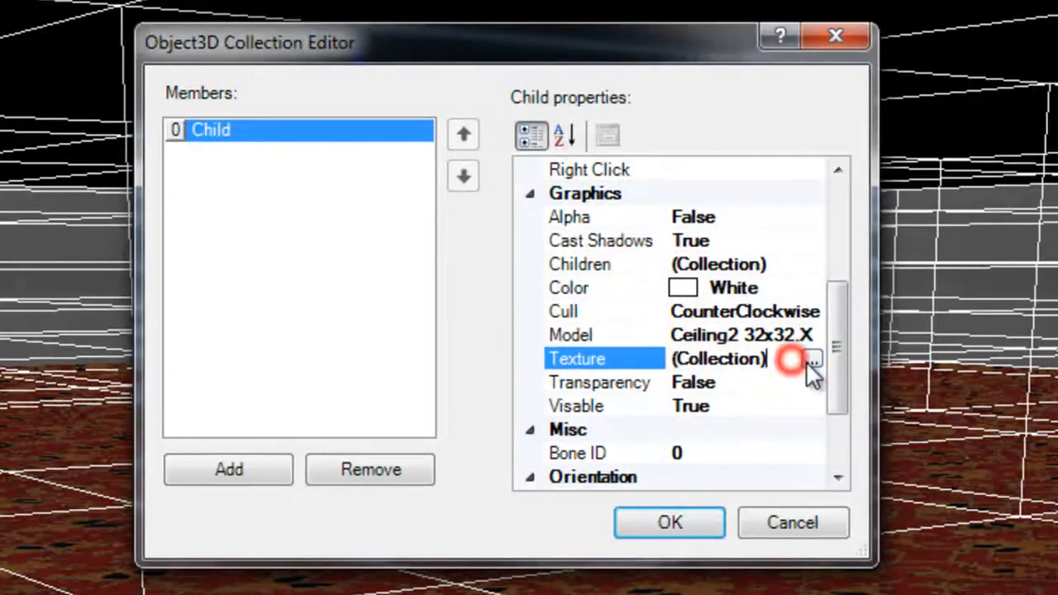
pyautogui.click(813, 361)
pyautogui.click(296, 508)
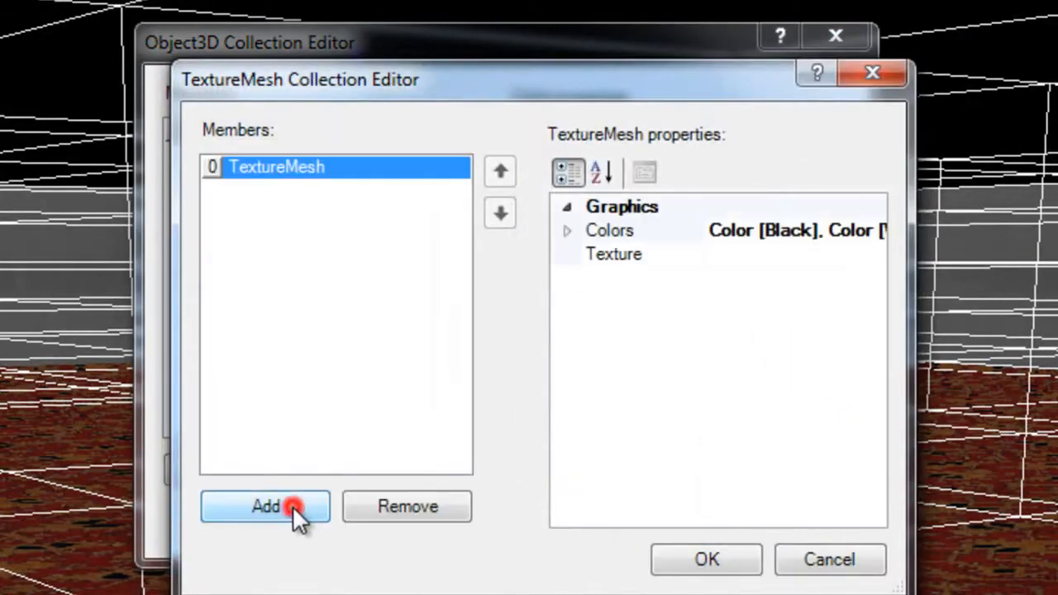
pyautogui.click(252, 510)
pyautogui.click(297, 169)
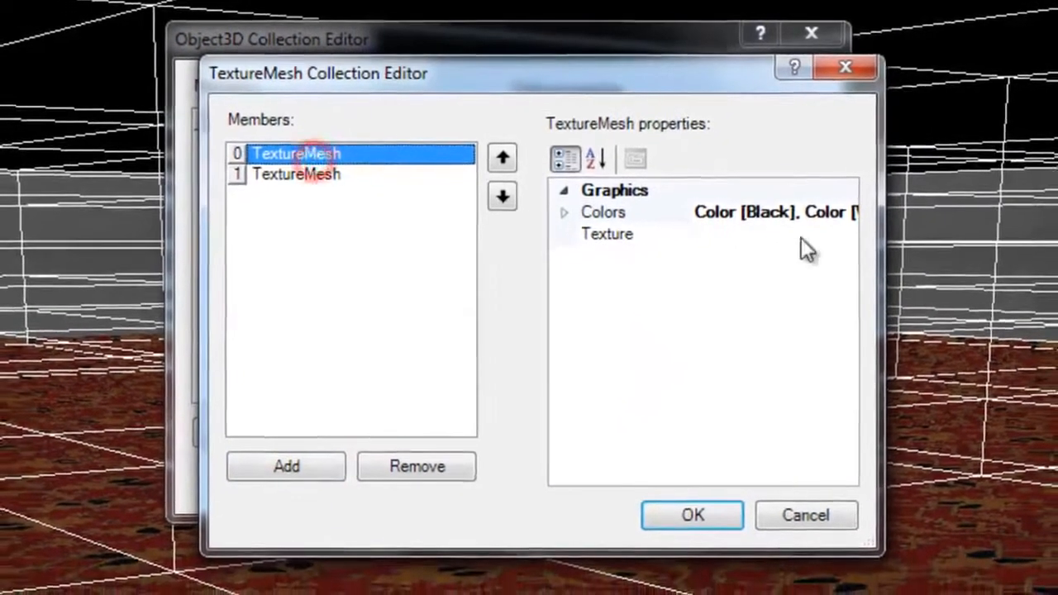
pyautogui.click(852, 246)
pyautogui.click(864, 246)
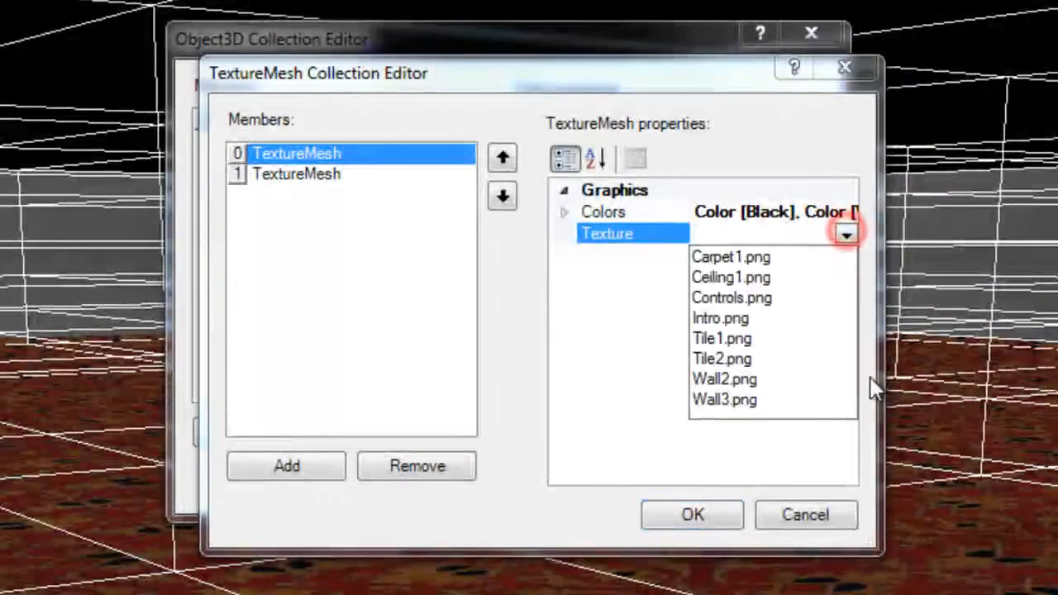
pyautogui.click(718, 359)
# - Assign Wall2.png to the second TextureMesh entry and accept the texture collection
pyautogui.click(316, 176)
pyautogui.click(844, 236)
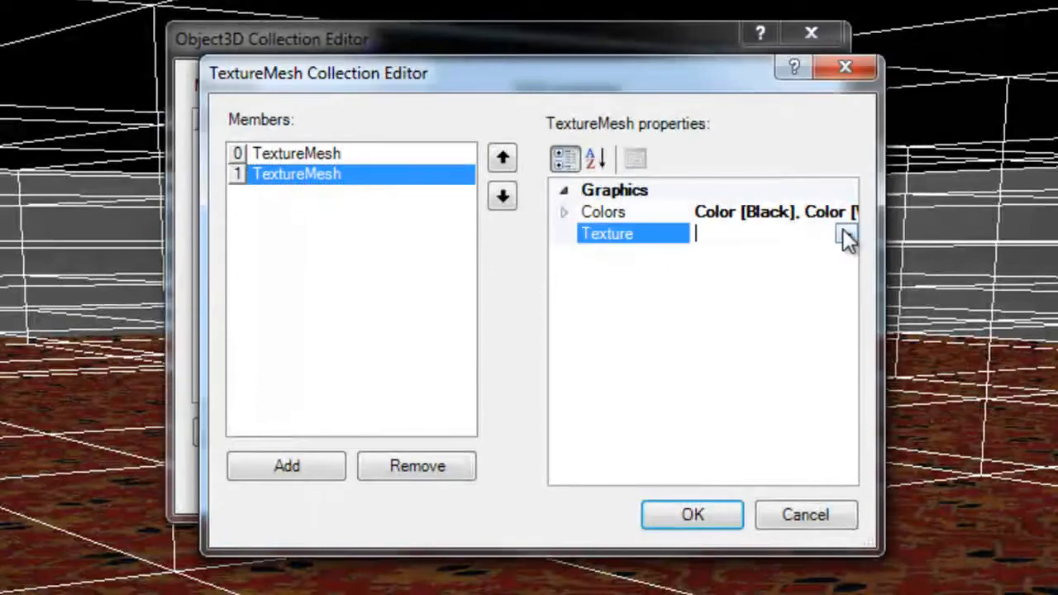
pyautogui.click(844, 235)
pyautogui.click(725, 382)
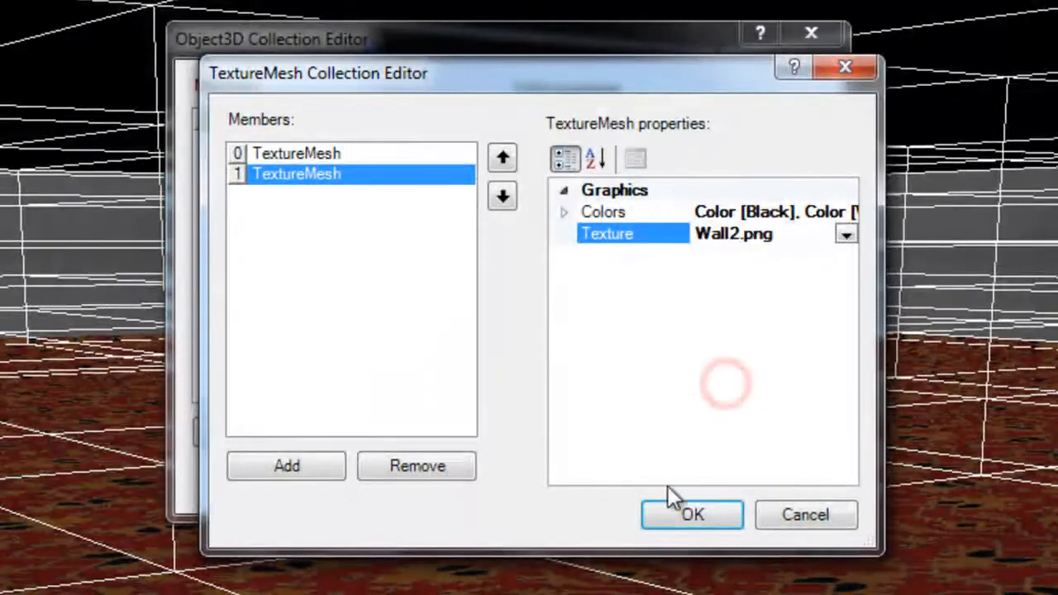
pyautogui.click(696, 512)
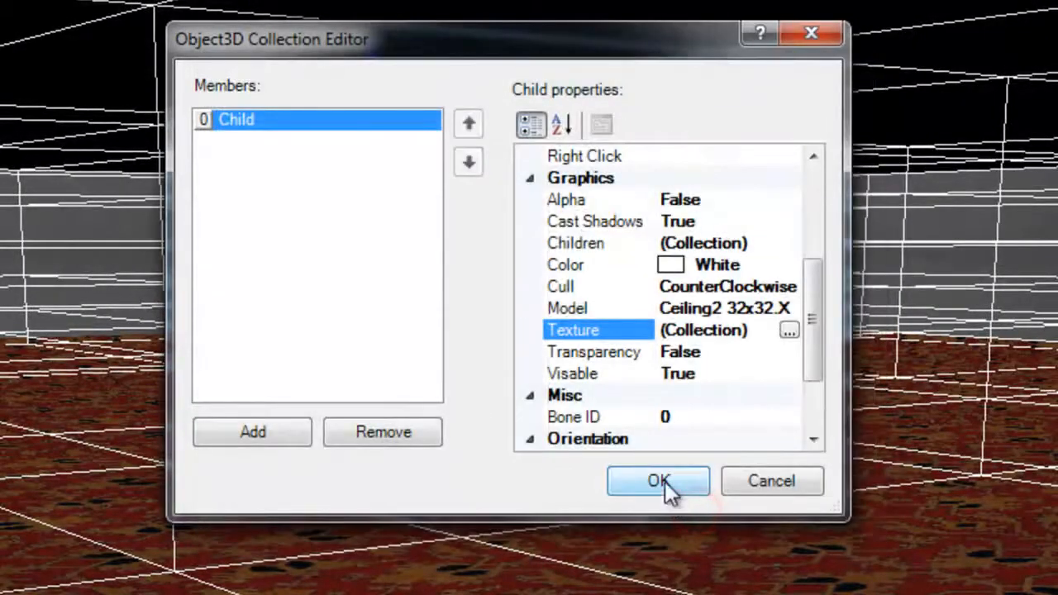
# - Set the child's scale to 1.07 in X and 1.18 in Z, and accept the collection of children
pyautogui.moveTo(812, 337); pyautogui.dragTo(816, 387)
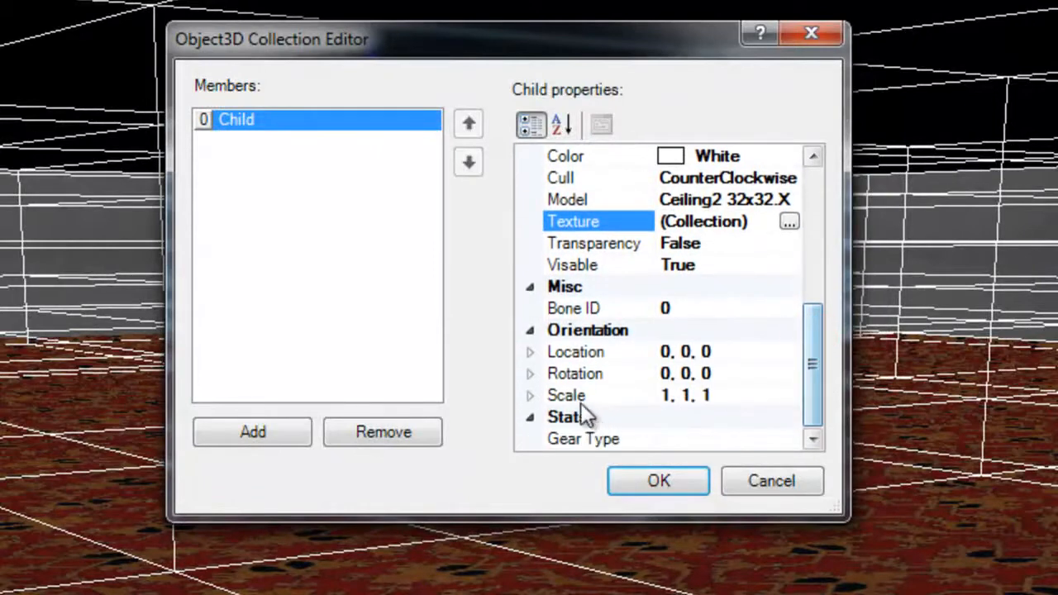
pyautogui.click(529, 395)
pyautogui.click(691, 416)
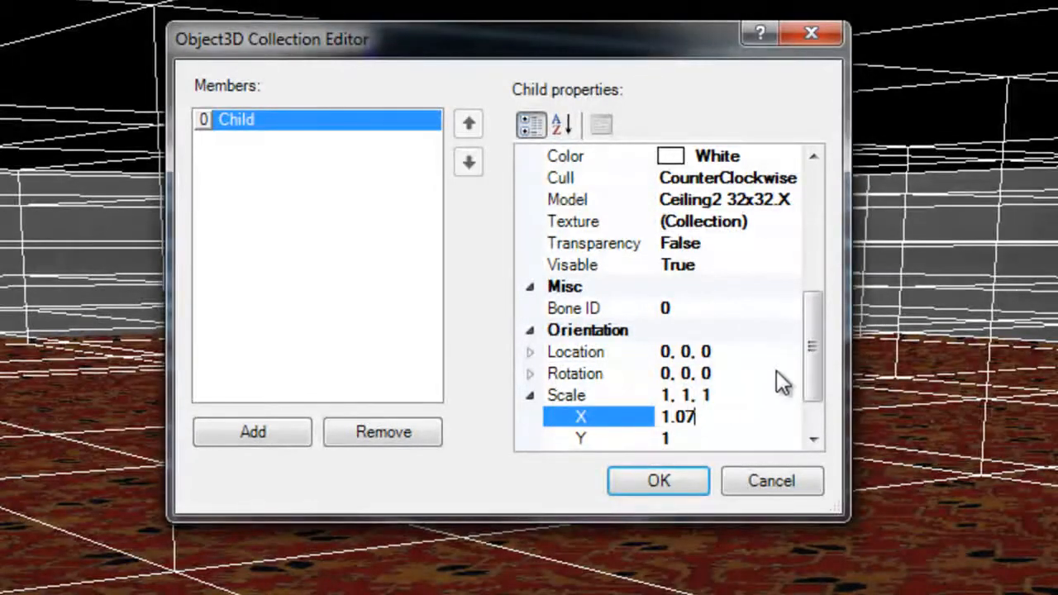
pyautogui.moveTo(816, 367); pyautogui.dragTo(820, 399)
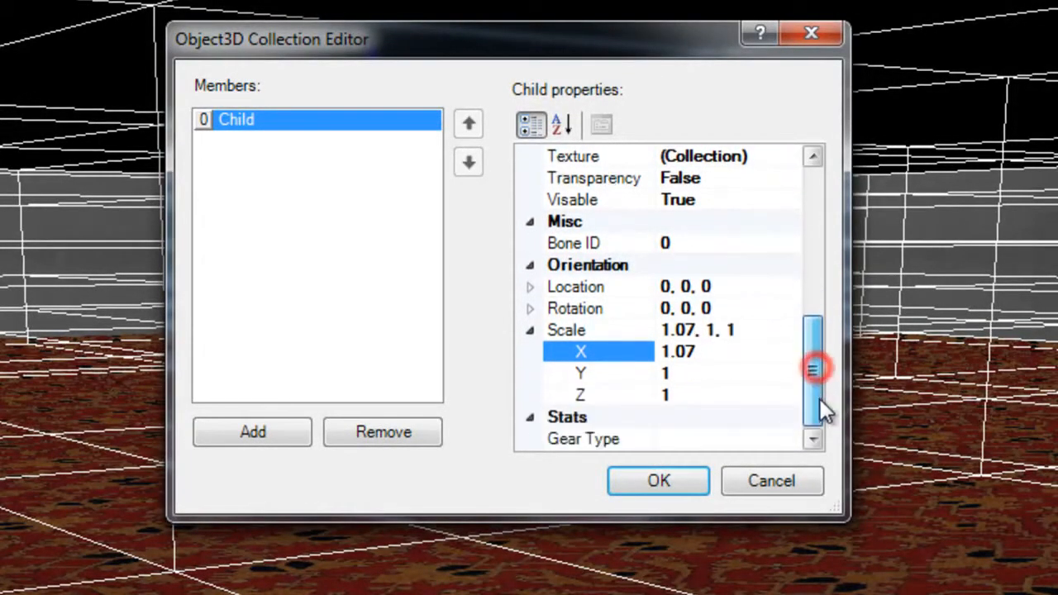
pyautogui.click(685, 394)
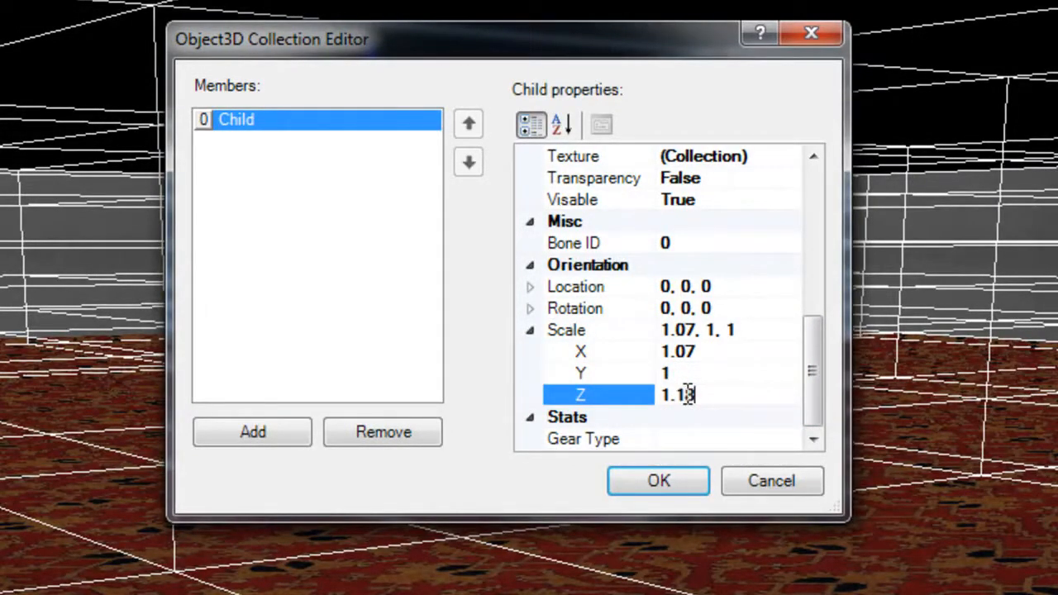
pyautogui.write('.18')
pyautogui.click(682, 373)
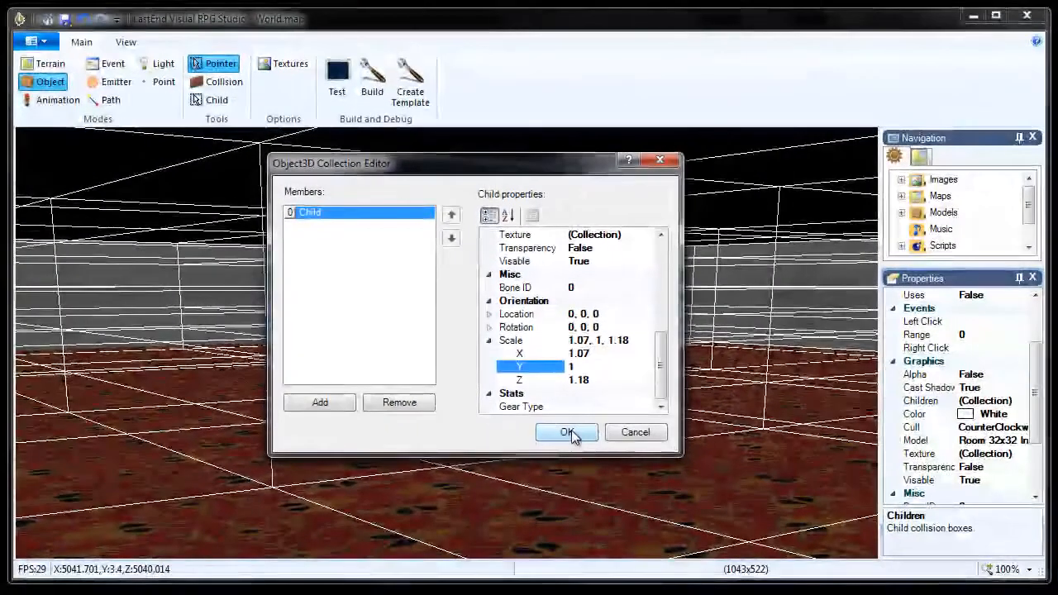
pyautogui.click(568, 432)
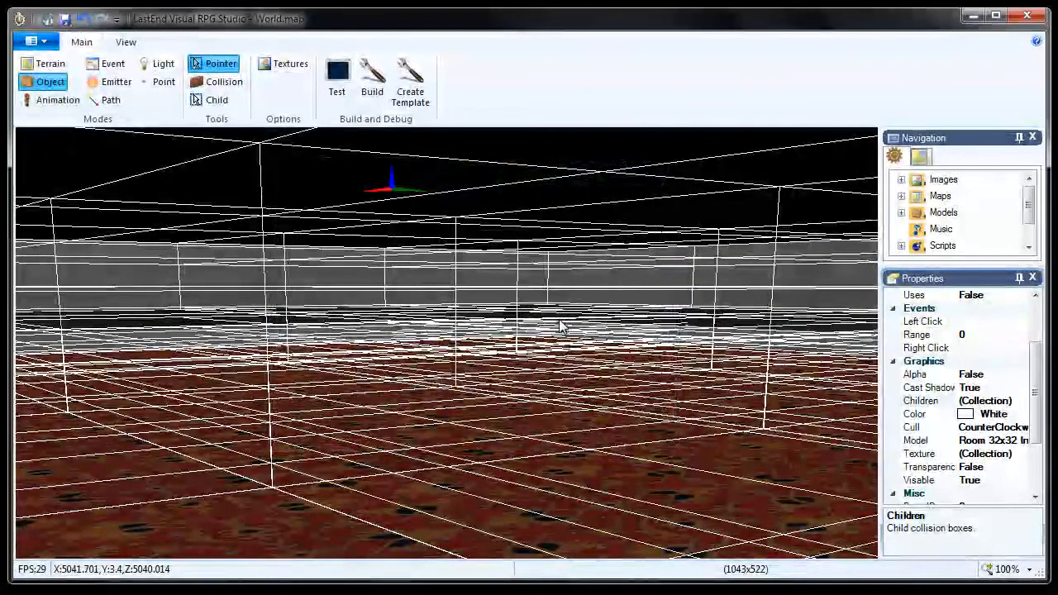
# - Examine the room's outer floor edge and corner with its wireframe boxes from several camera positions
pyautogui.moveTo(560, 321); pyautogui.dragTo(560, 323, button='middle')
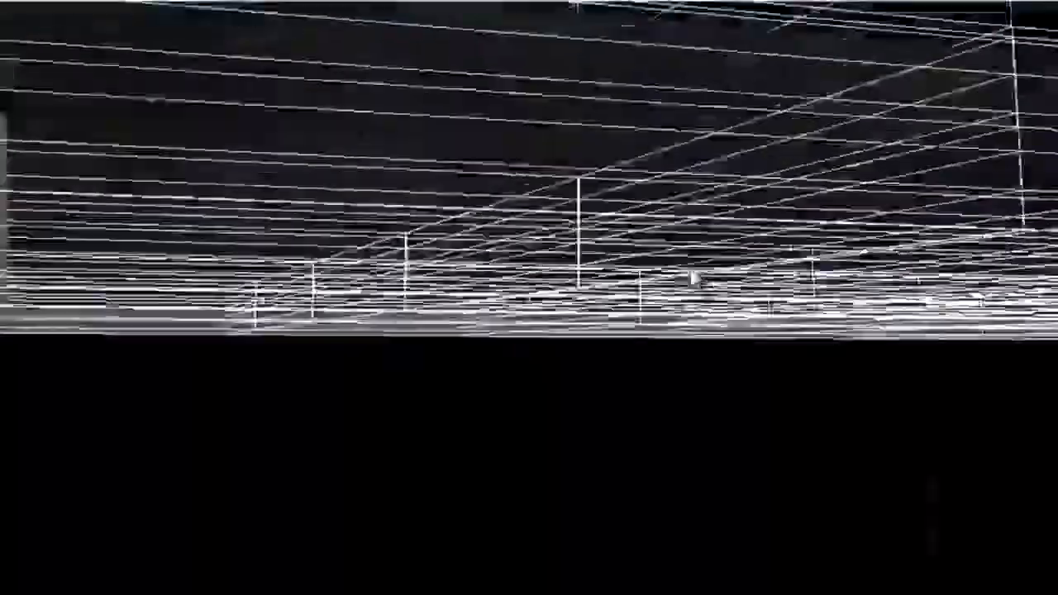
pyautogui.moveTo(693, 278); pyautogui.dragTo(699, 276, button='middle')
pyautogui.scroll(1, 681, 282)
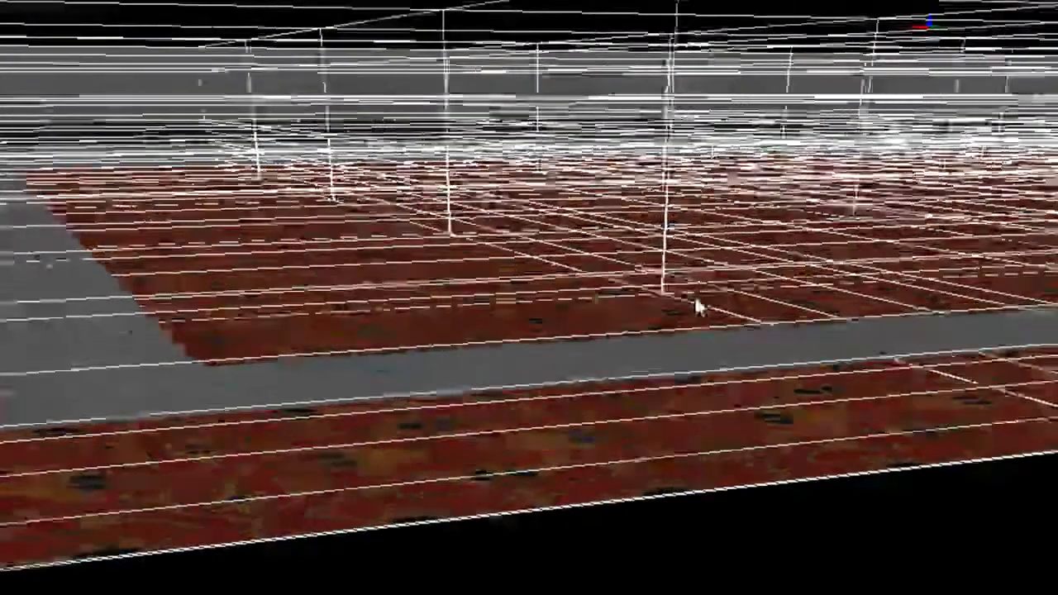
pyautogui.scroll(1, 695, 297)
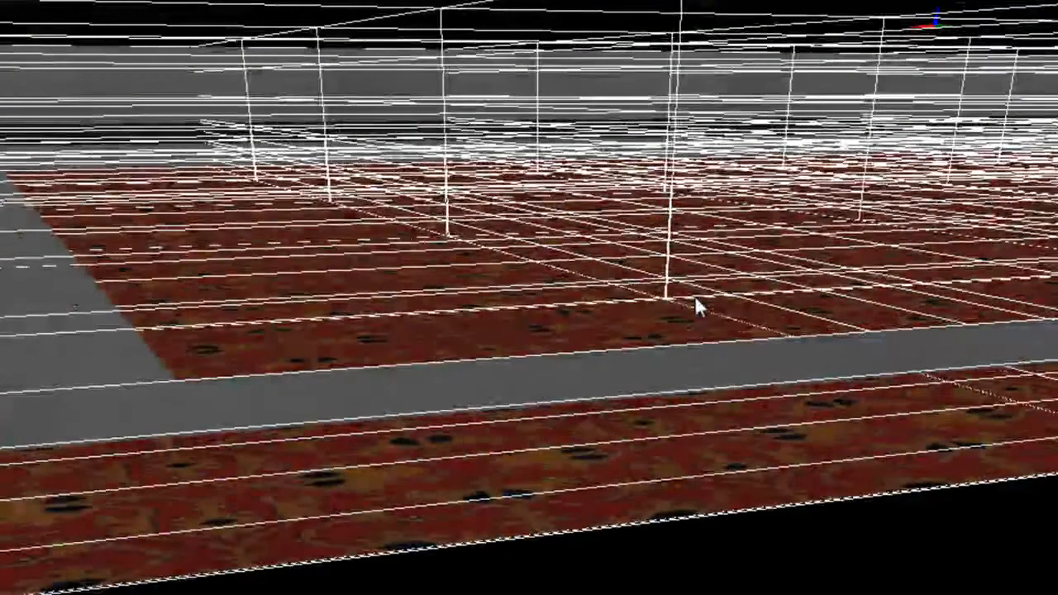
pyautogui.press('Down')
pyautogui.press('Right')
pyautogui.press('Left')
pyautogui.press('Right')
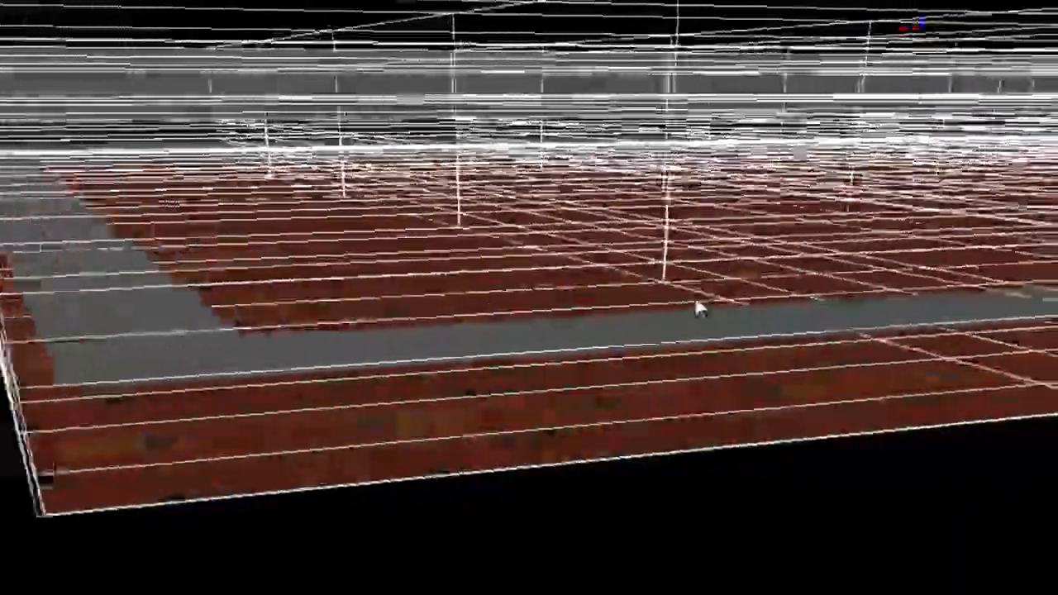
pyautogui.press('Left')
pyautogui.press('Right')
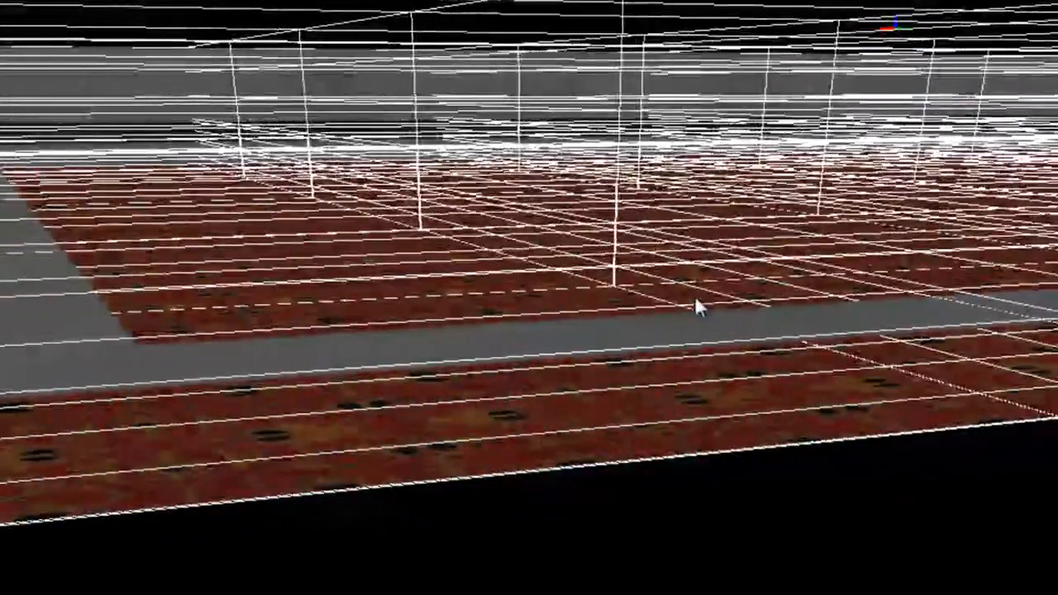
# - Inspect the room from its outer floor corner through to the interior, selecting the ceiling child to highlight it
pyautogui.press('Left')
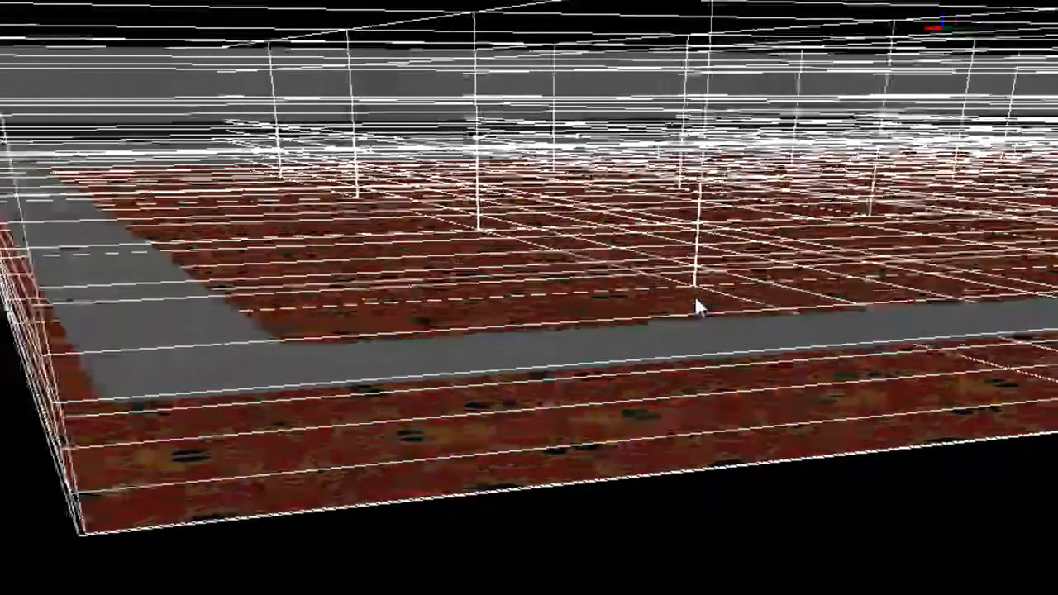
pyautogui.press('Left')
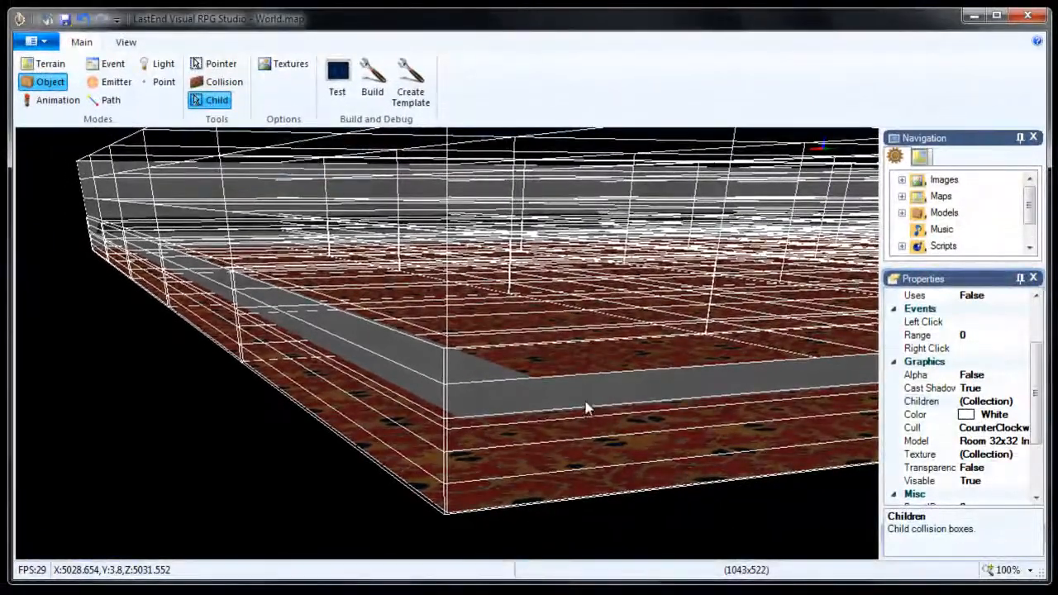
pyautogui.click(551, 394)
pyautogui.moveTo(588, 400); pyautogui.dragTo(588, 407, button='right')
pyautogui.press('d')
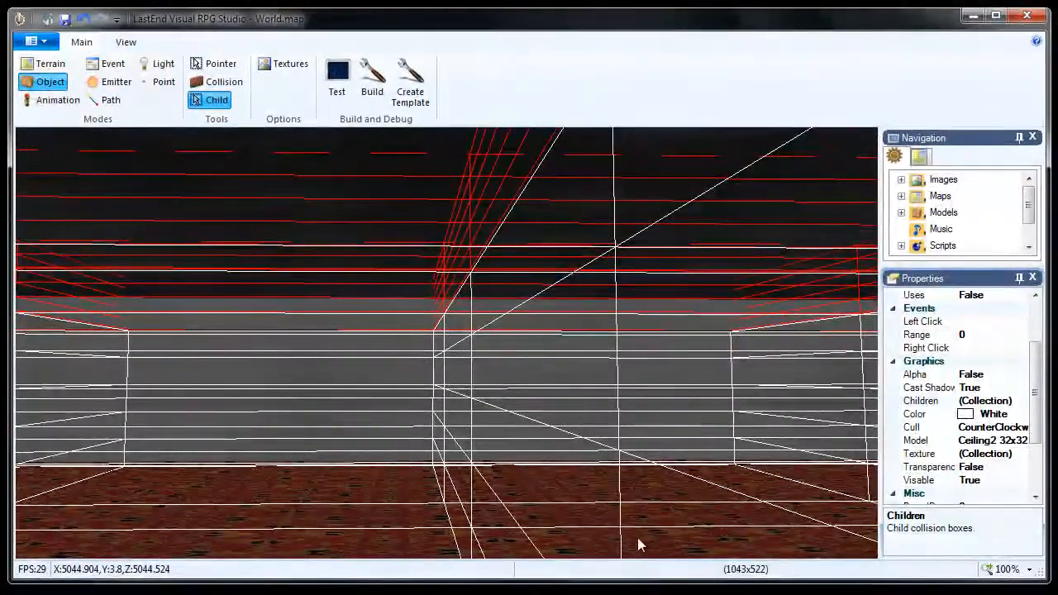
pyautogui.moveTo(574, 403); pyautogui.dragTo(570, 401, button='middle')
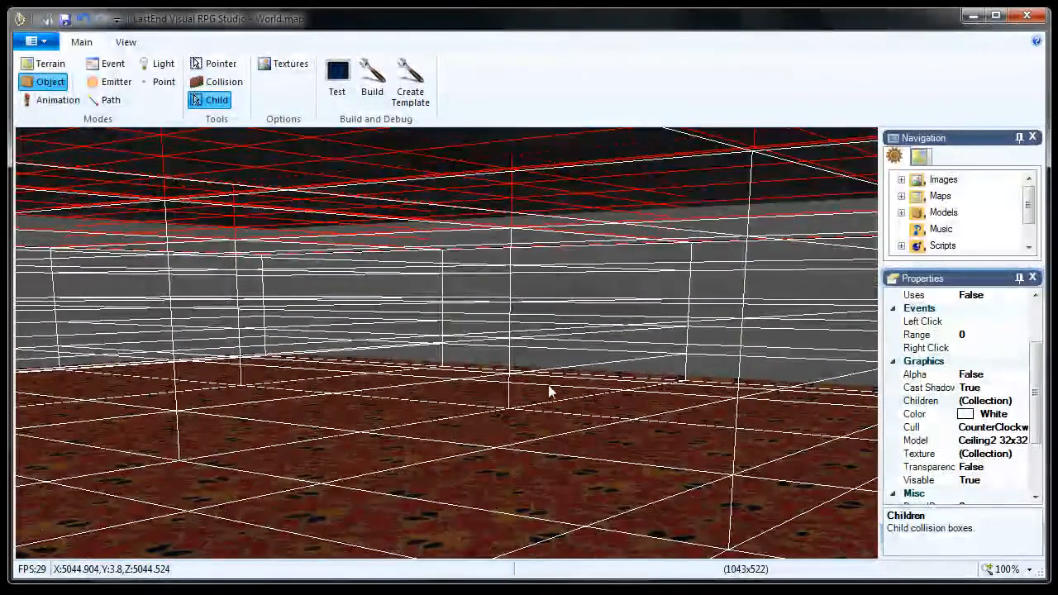
# - Compare the room's interior in Terrain mode with the wireframes of the room object and ceiling child in Object mode
pyautogui.click(50, 66)
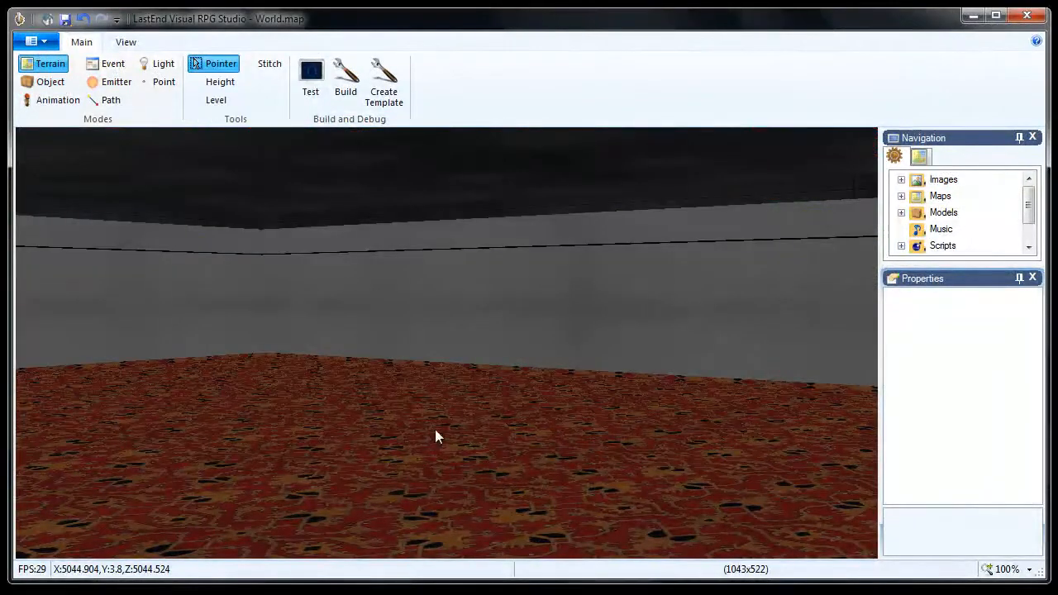
pyautogui.click(45, 83)
pyautogui.click(387, 415)
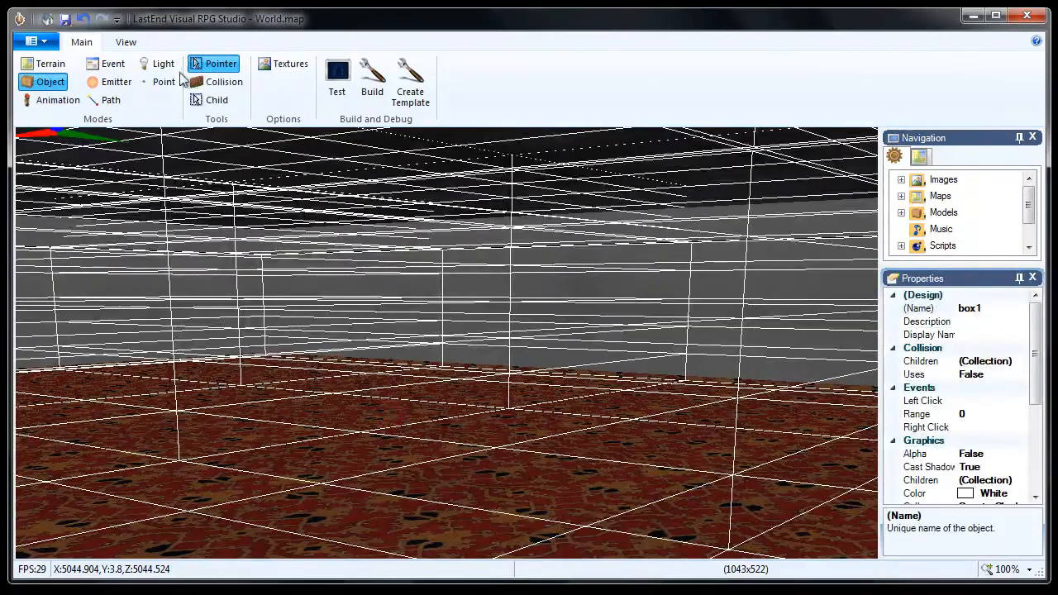
pyautogui.click(212, 100)
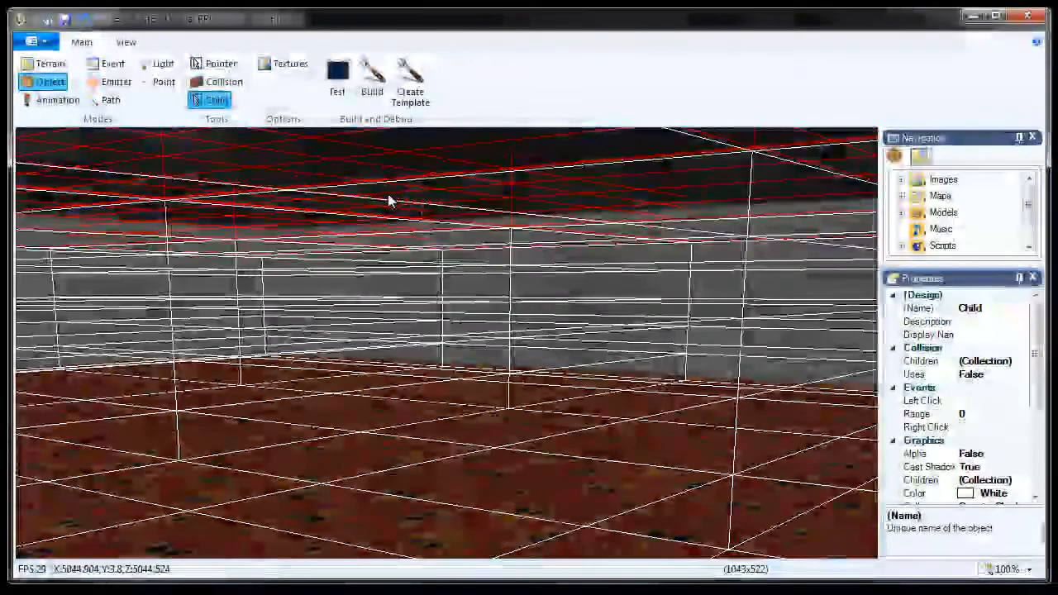
pyautogui.click(46, 63)
pyautogui.moveTo(542, 416); pyautogui.dragTo(474, 323, button='middle')
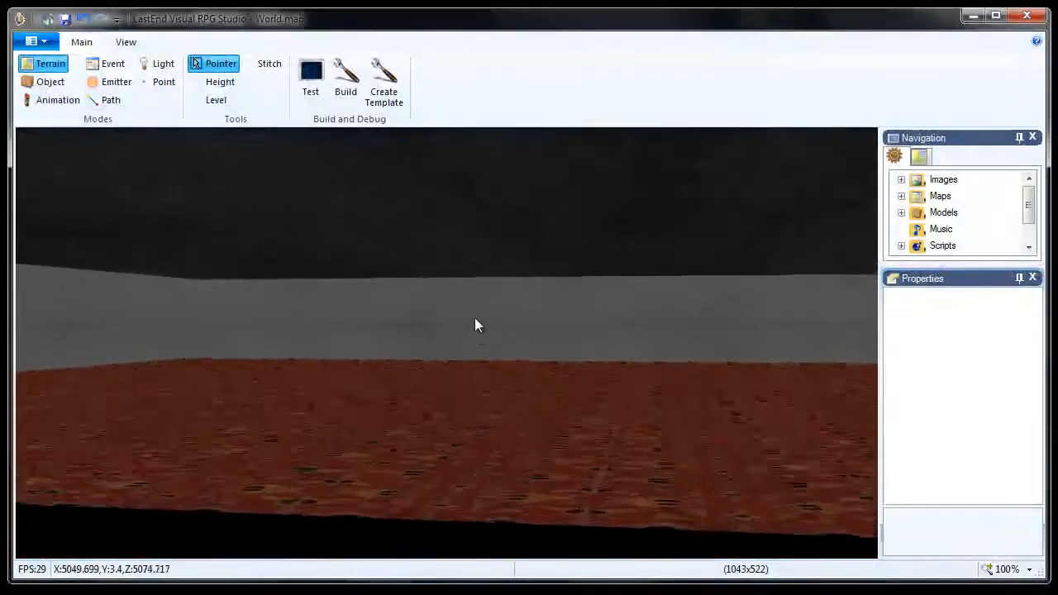
# - Select the room object box1 in Object mode and set its collision Uses property to True
pyautogui.click(49, 81)
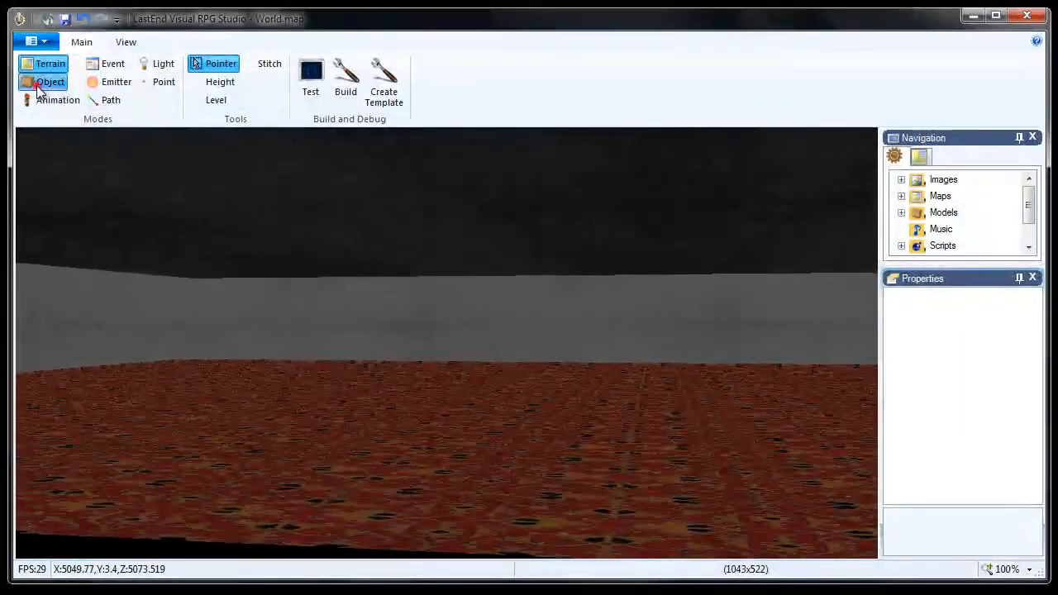
pyautogui.click(512, 344)
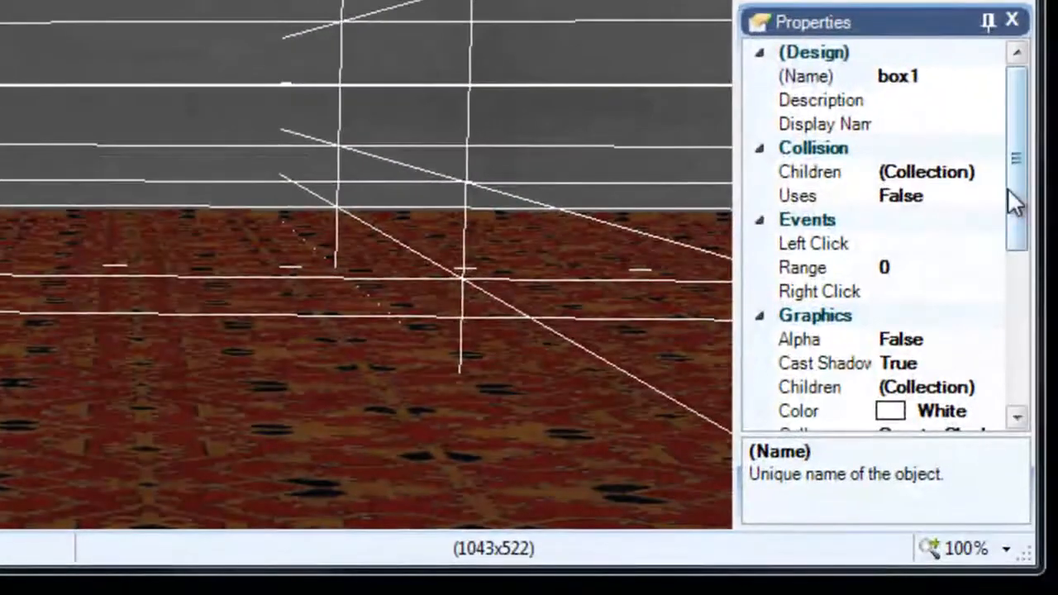
pyautogui.moveTo(1018, 216); pyautogui.dragTo(1015, 296)
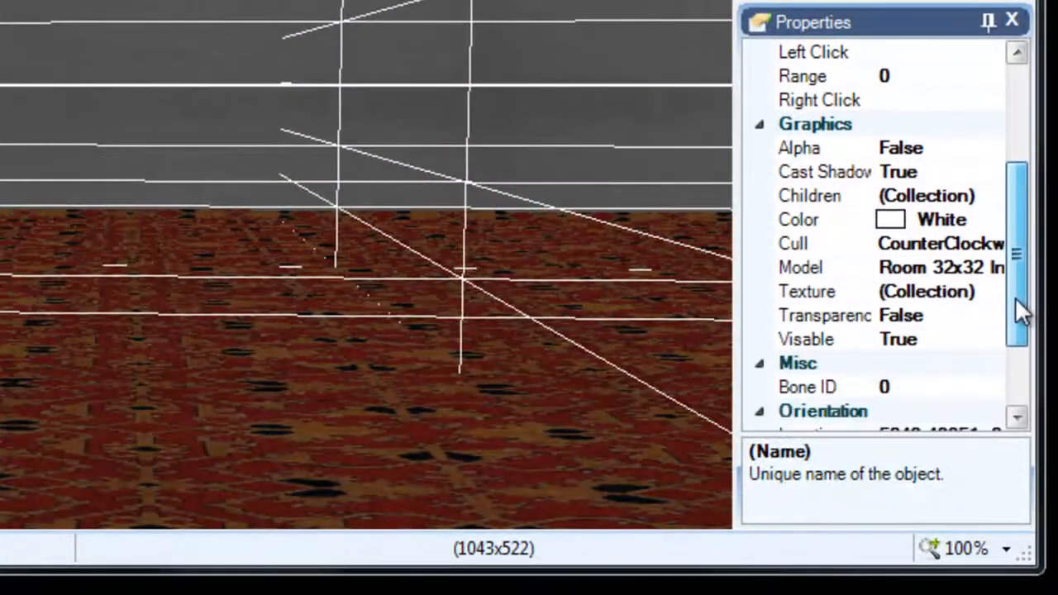
pyautogui.moveTo(1019, 227); pyautogui.dragTo(1017, 128)
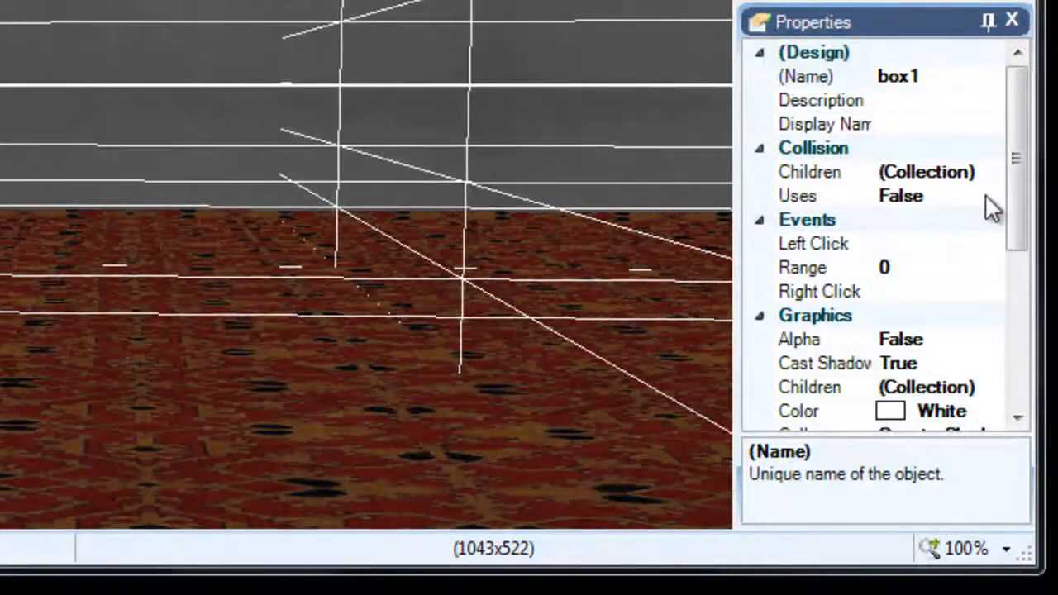
pyautogui.click(985, 196)
pyautogui.click(989, 195)
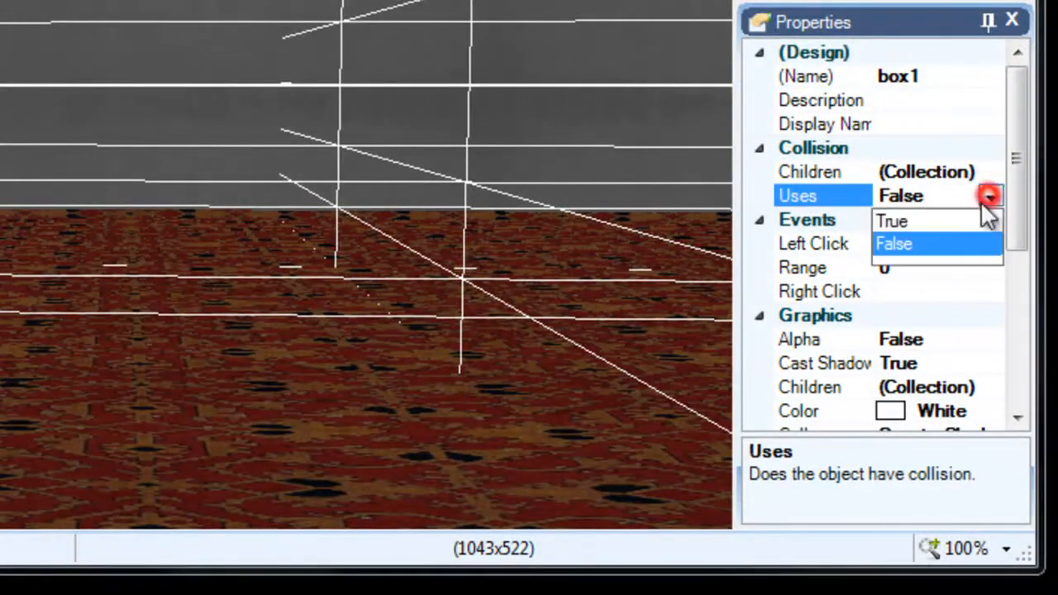
pyautogui.click(899, 220)
# - Add two oriented bounding boxes to box1's collision children and accept the collection
pyautogui.click(989, 171)
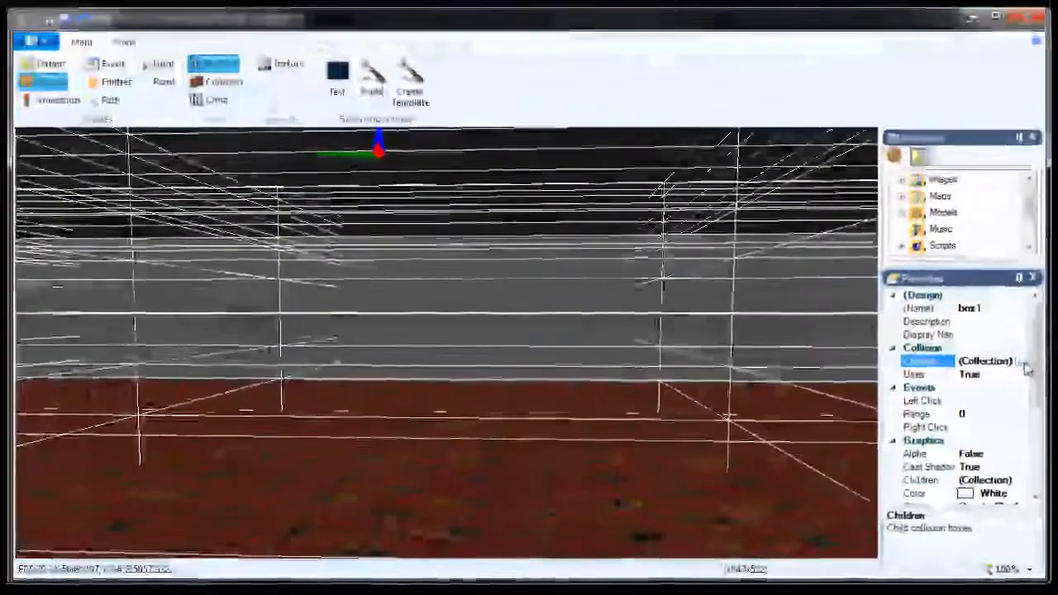
pyautogui.click(991, 171)
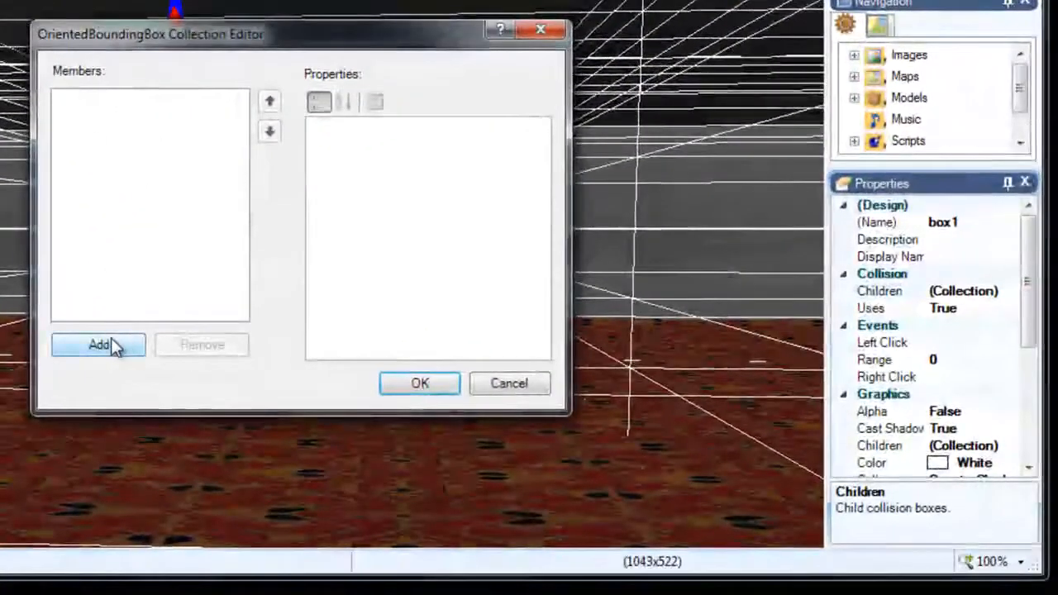
pyautogui.click(112, 346)
pyautogui.click(112, 345)
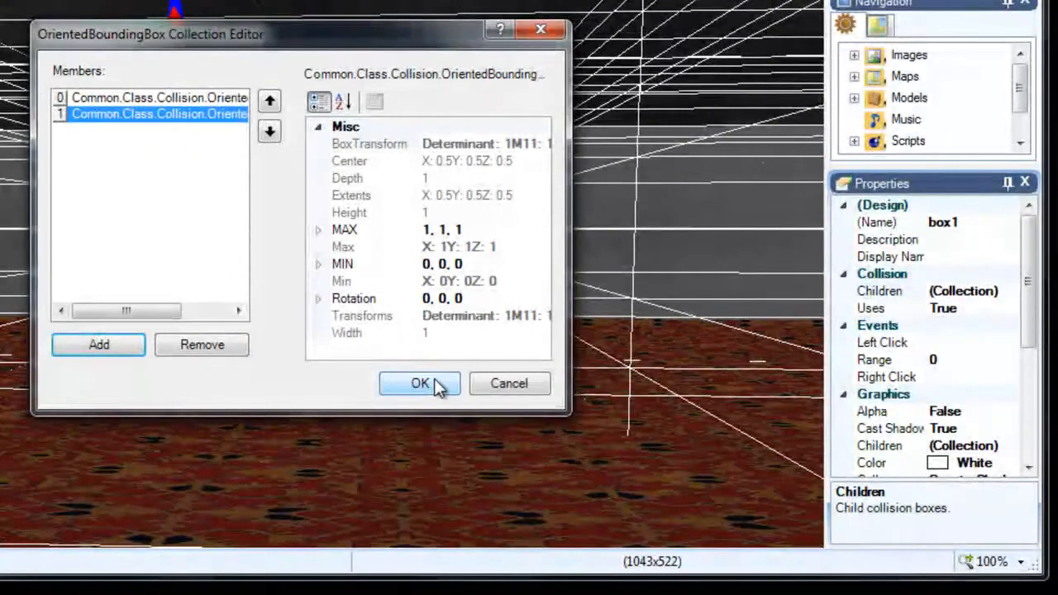
pyautogui.click(420, 383)
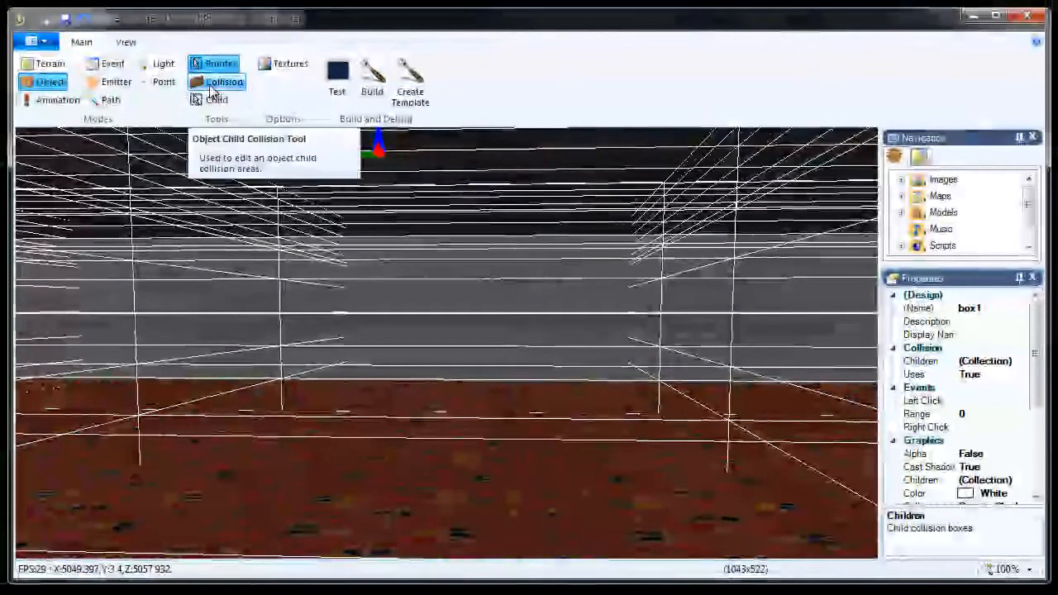
# - Activate the Collision tool and select the collision box on the room's floor
pyautogui.click(211, 86)
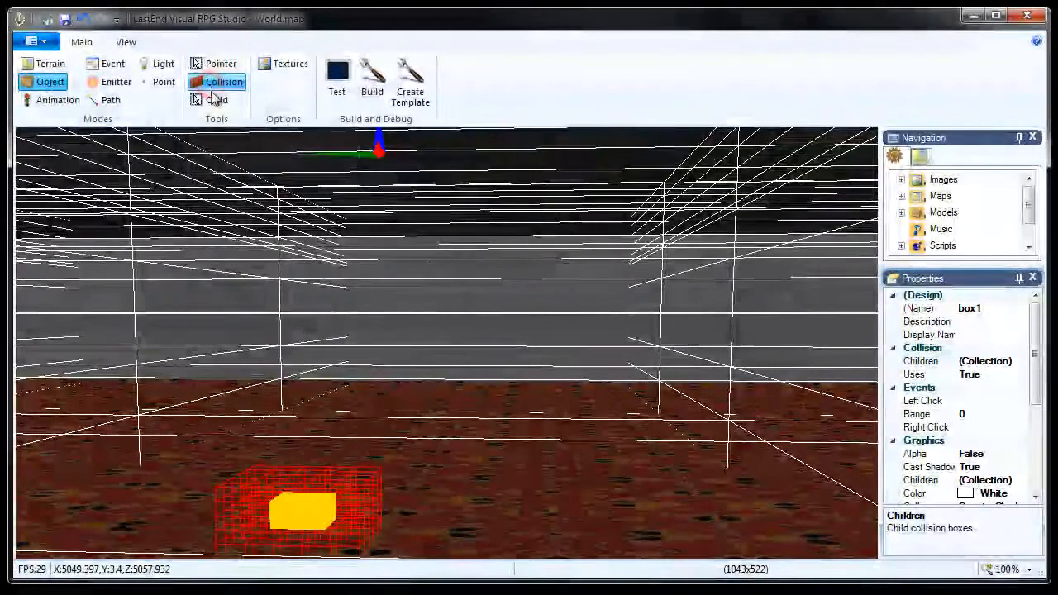
pyautogui.moveTo(522, 437); pyautogui.dragTo(484, 408, button='right')
pyautogui.click(484, 408)
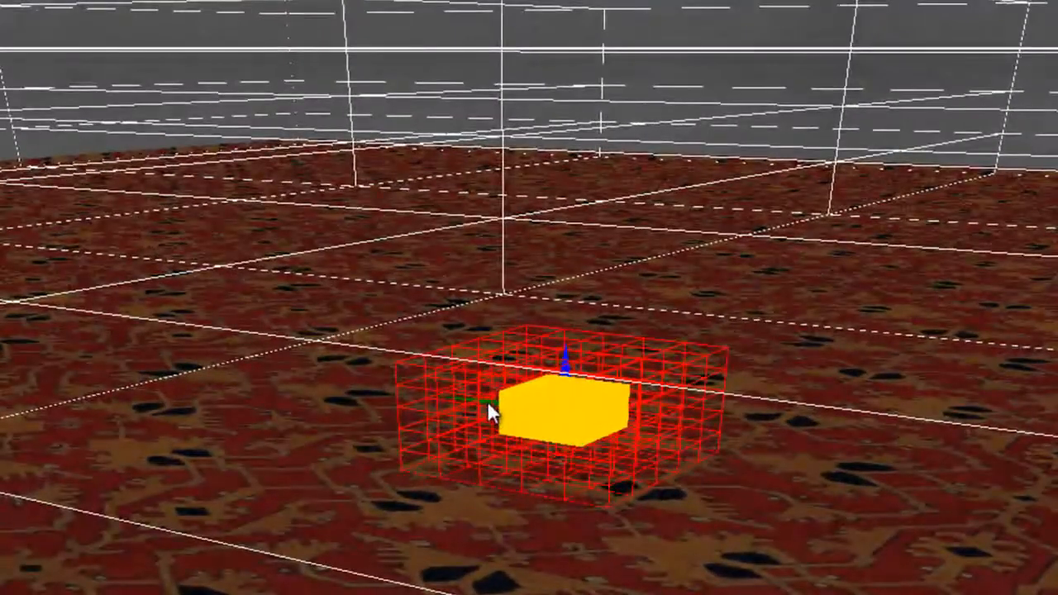
pyautogui.keyDown('shift'); pyautogui.moveTo(487, 402); pyautogui.dragTo(497, 392); pyautogui.keyUp('shift')
pyautogui.press('w')
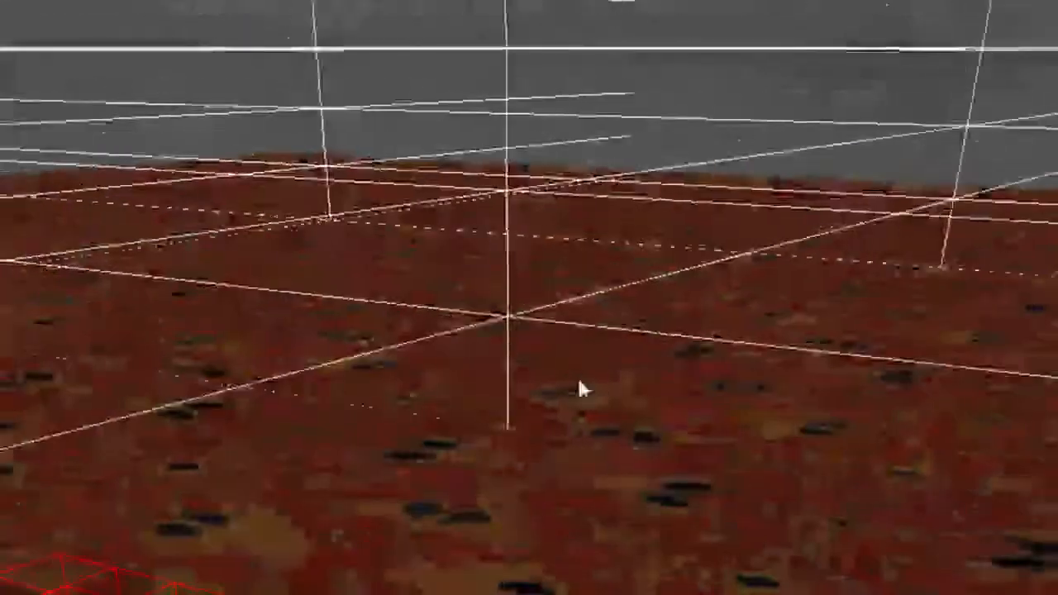